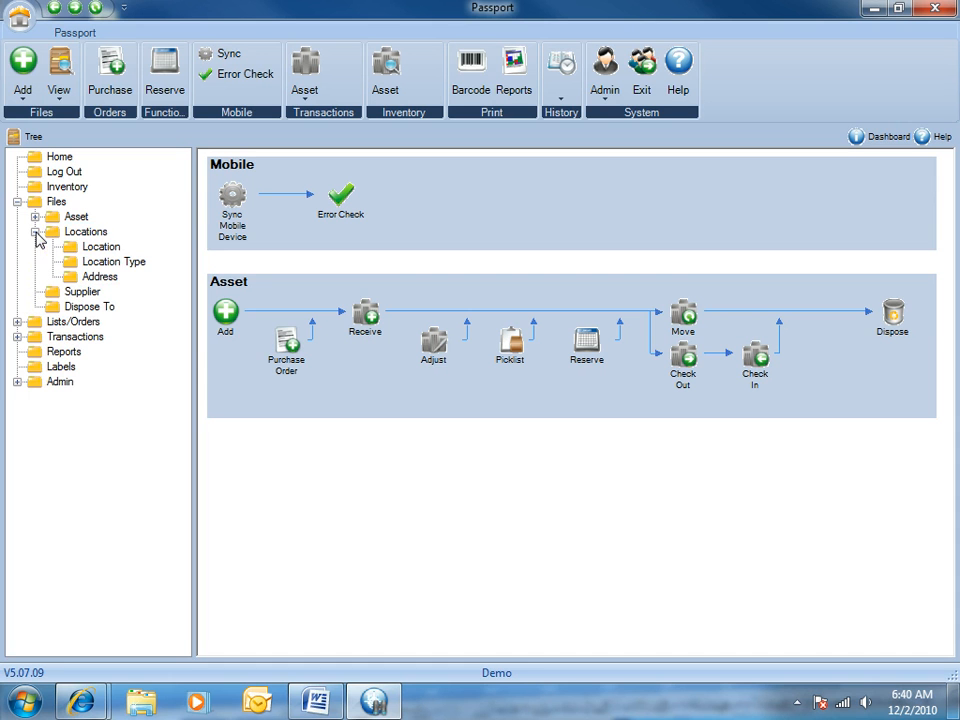
Step: Add an address record named DataCenter with its street, city, state and zip, and display it from the address list
click(90, 234)
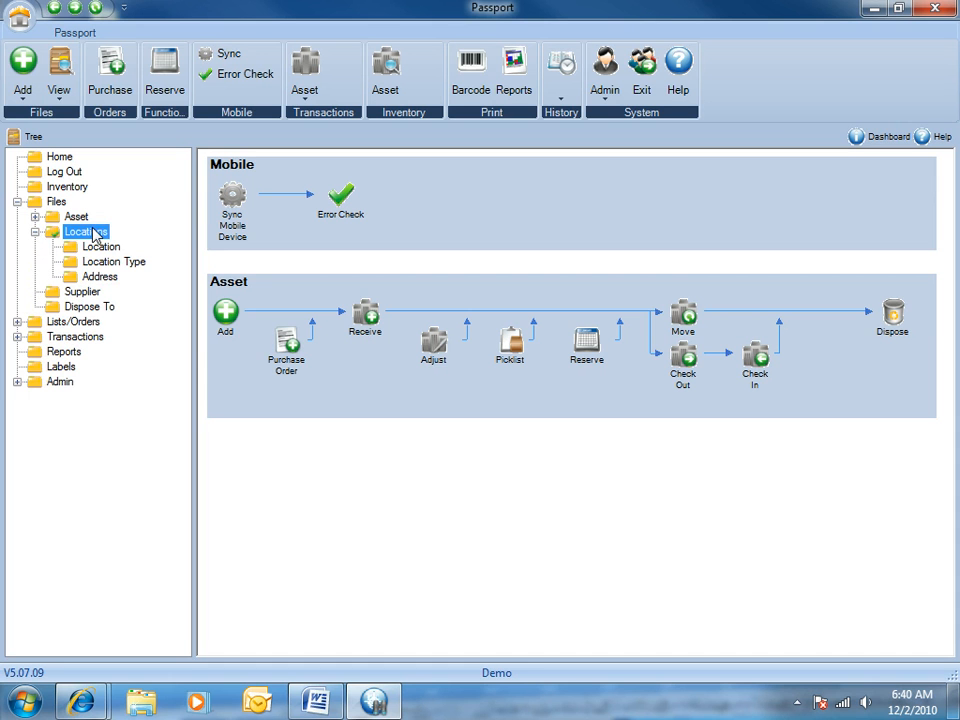
click(227, 316)
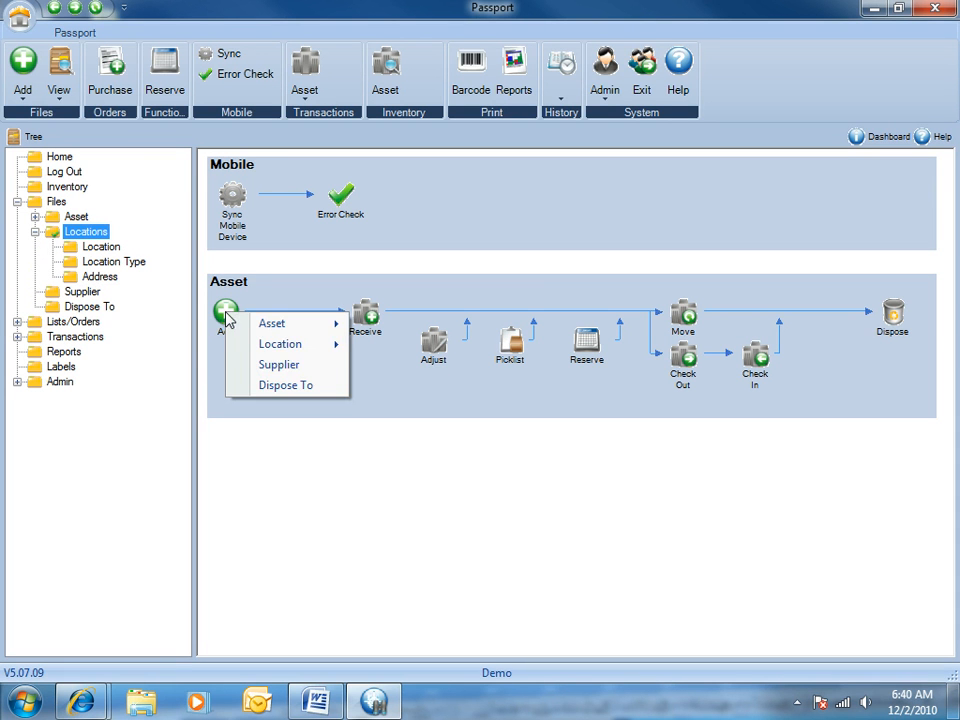
mouse_move(262, 350)
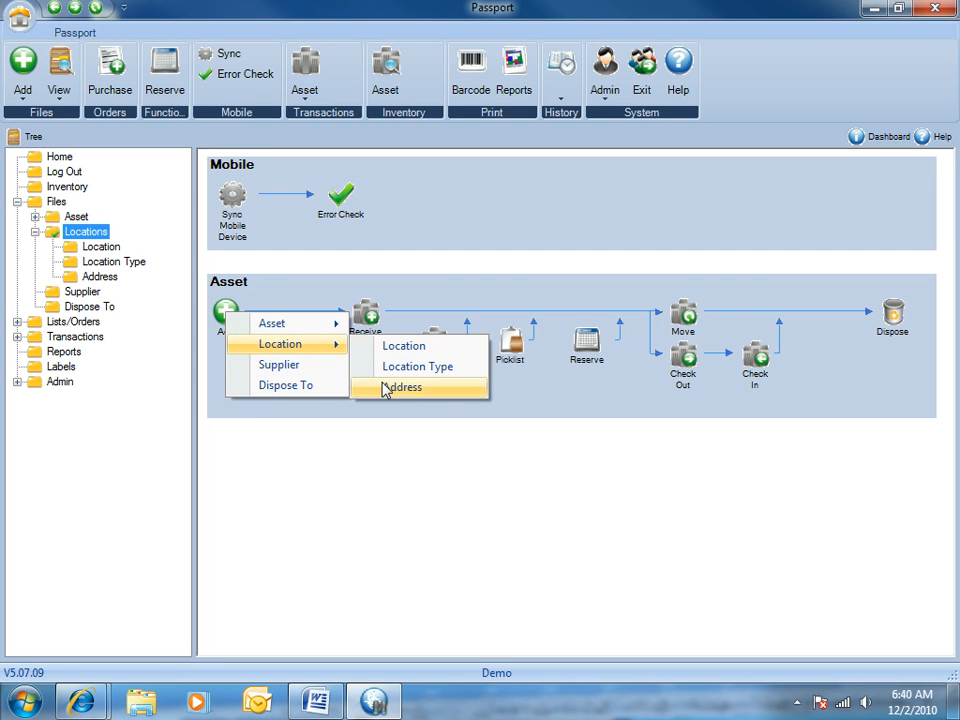
click(448, 393)
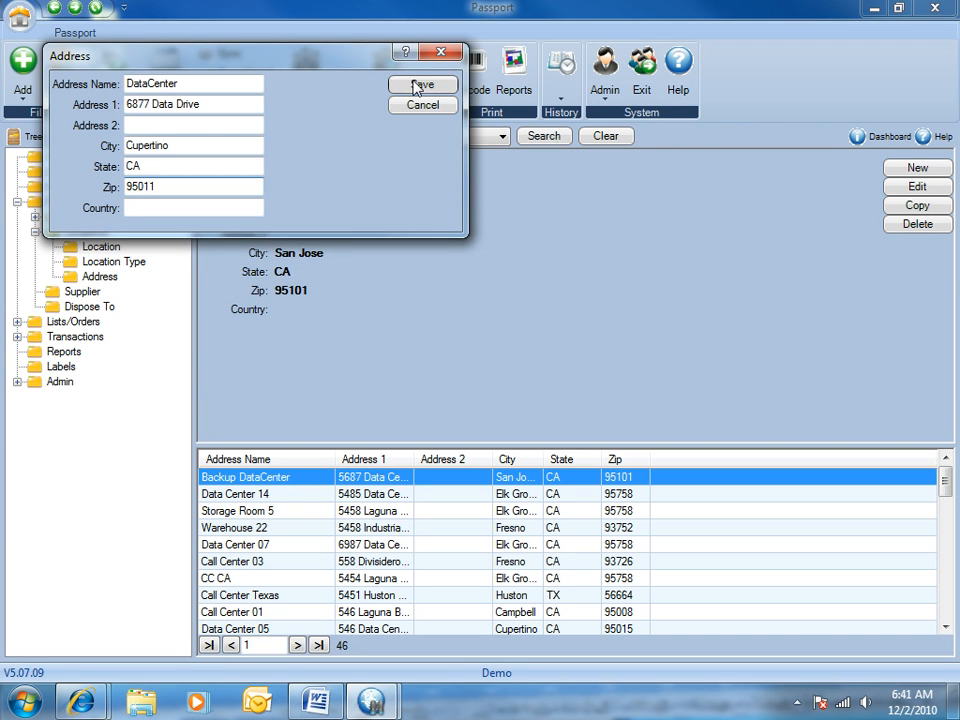
click(420, 85)
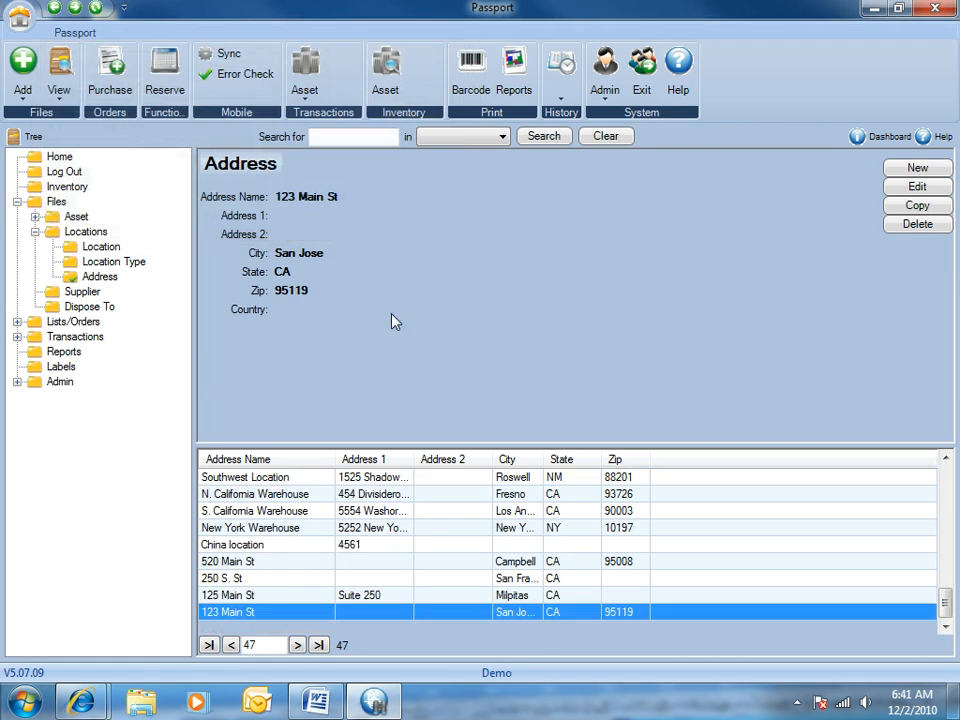
scroll(242, 583, up, 12)
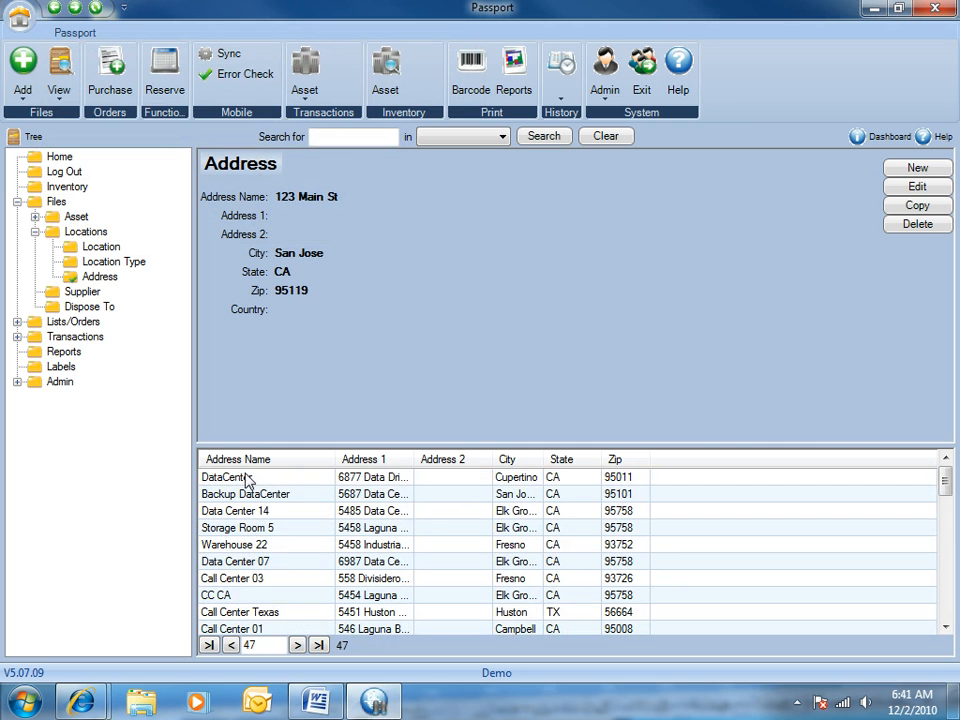
click(248, 480)
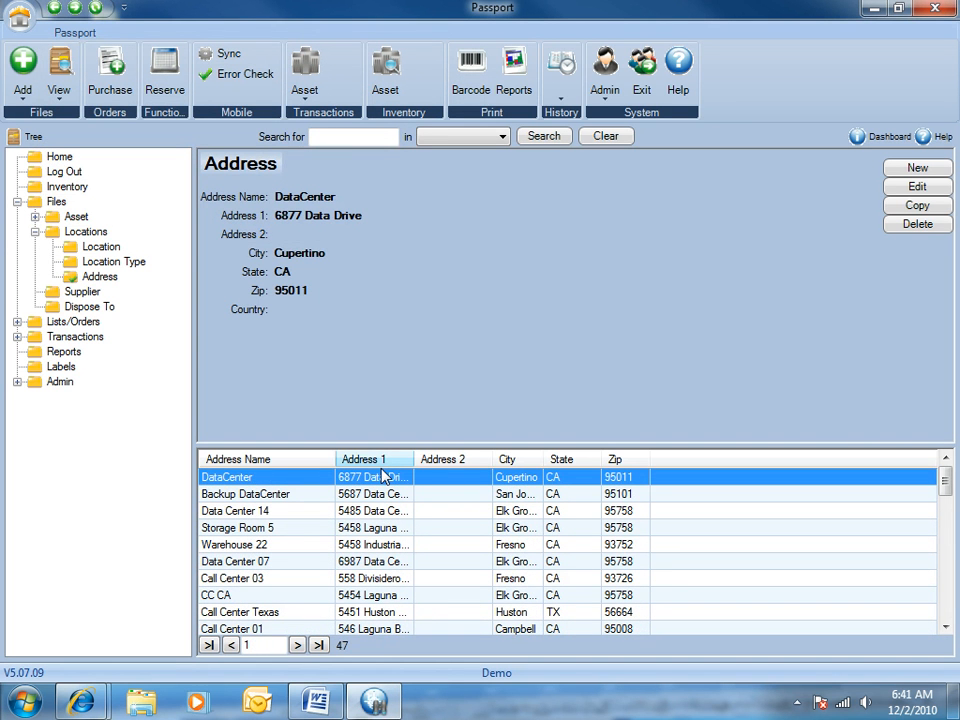
Step: Add a location type with code Wh25 and name Warehouse 25
click(17, 25)
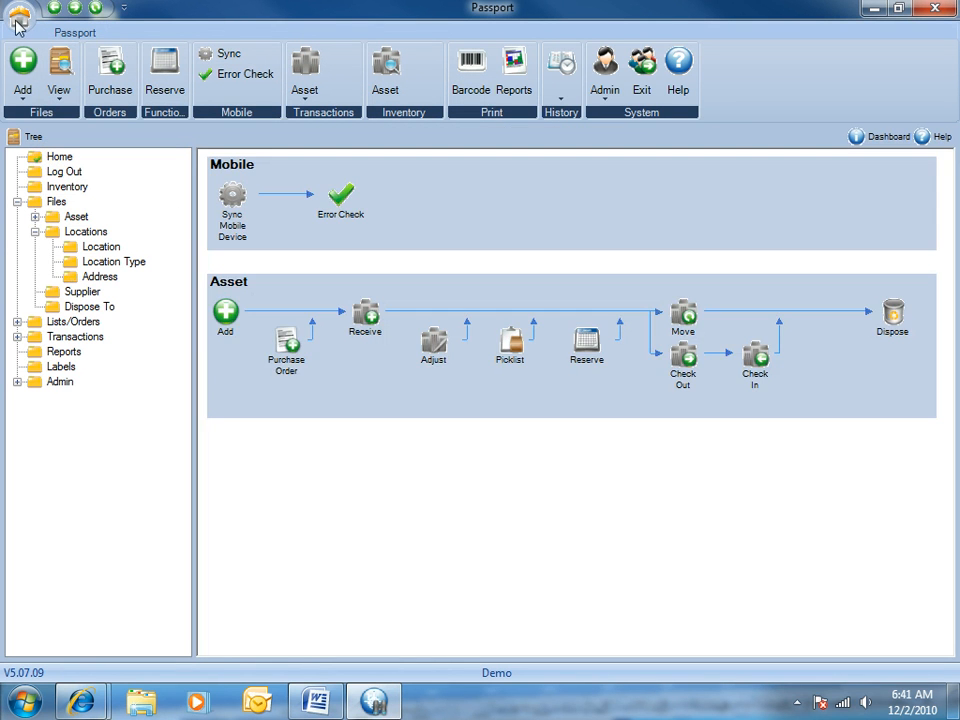
click(225, 314)
mouse_move(278, 340)
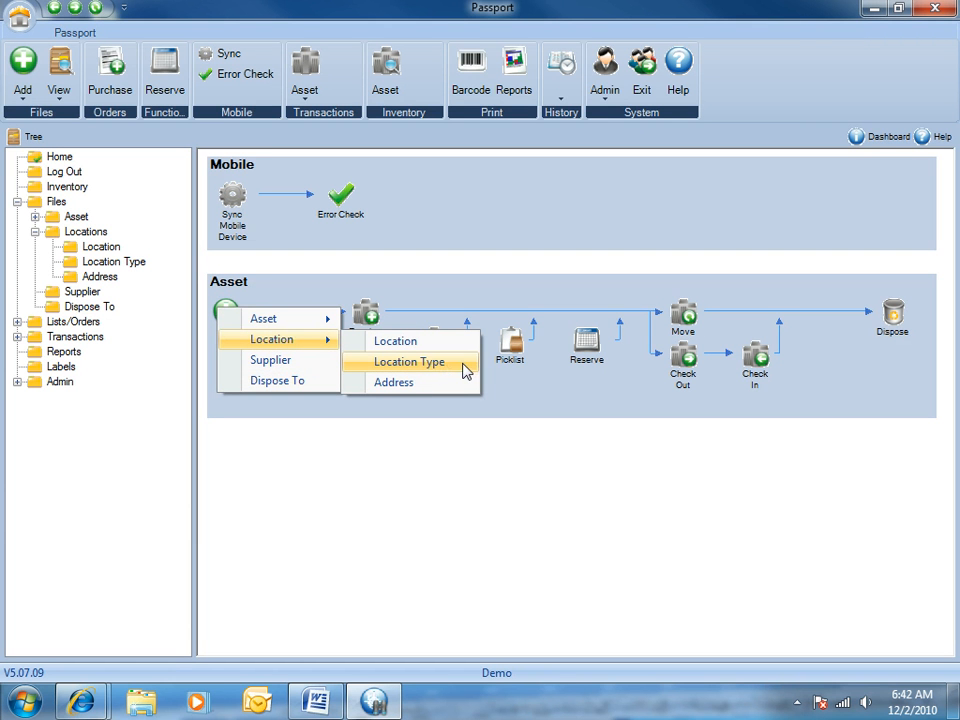
click(465, 371)
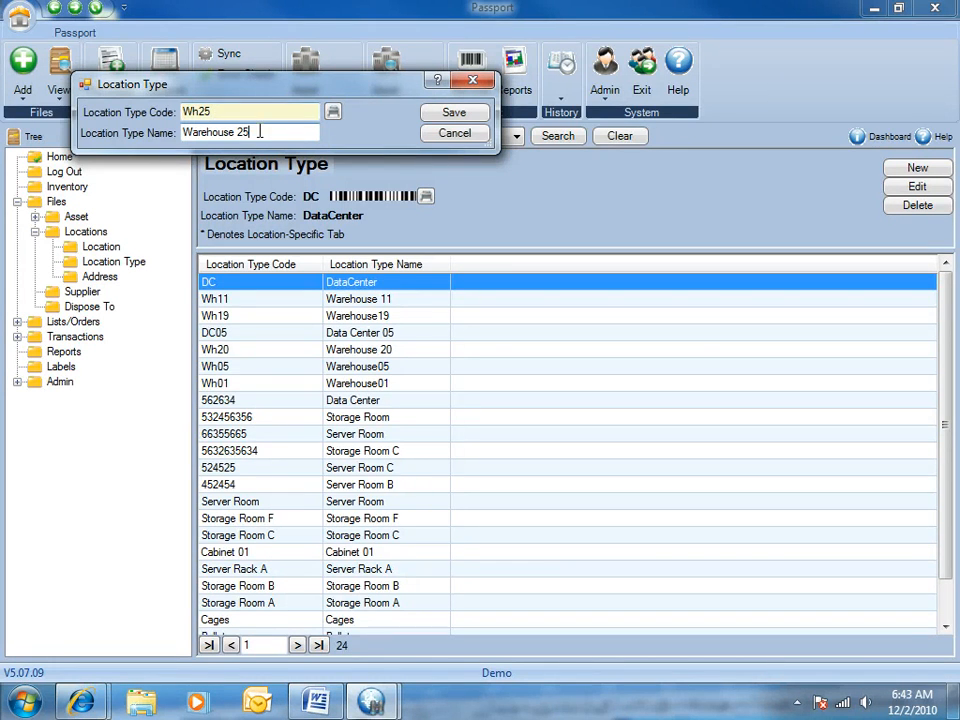
click(472, 113)
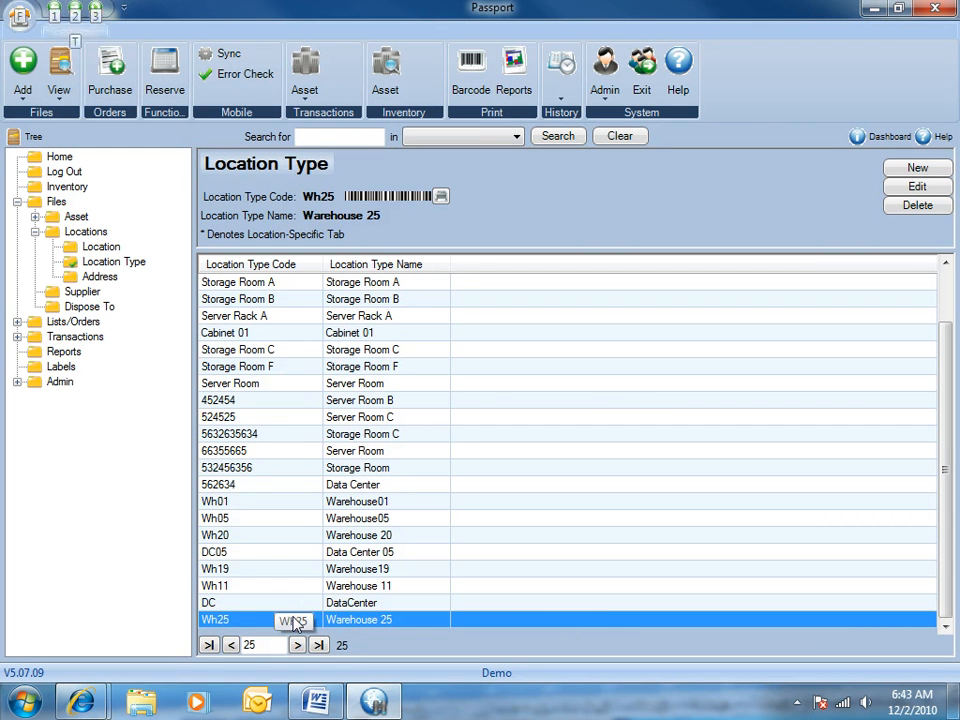
click(913, 170)
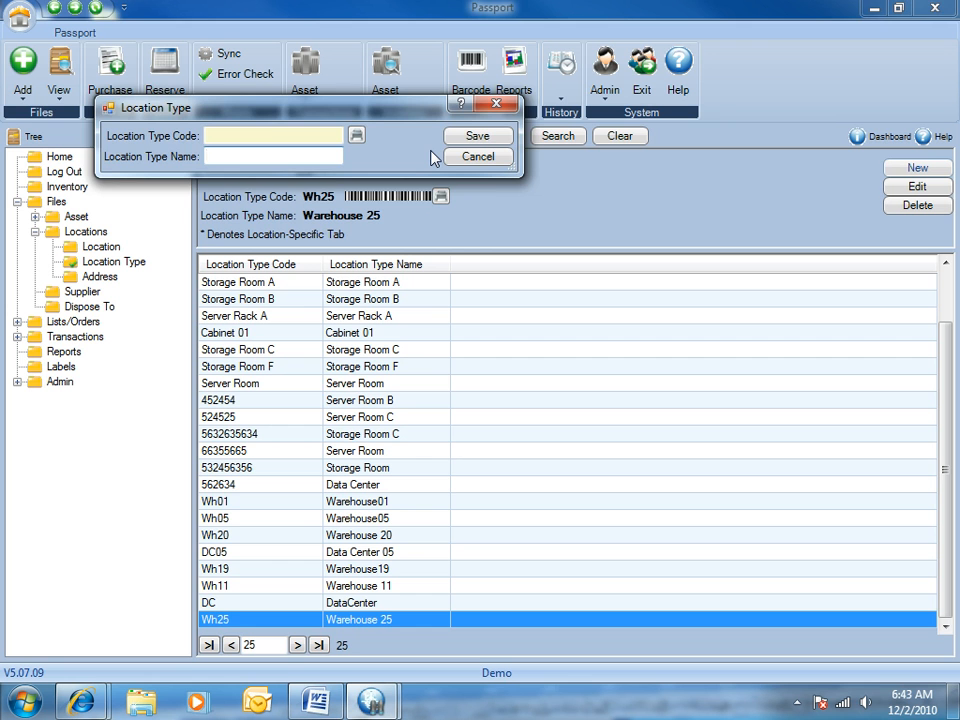
click(470, 157)
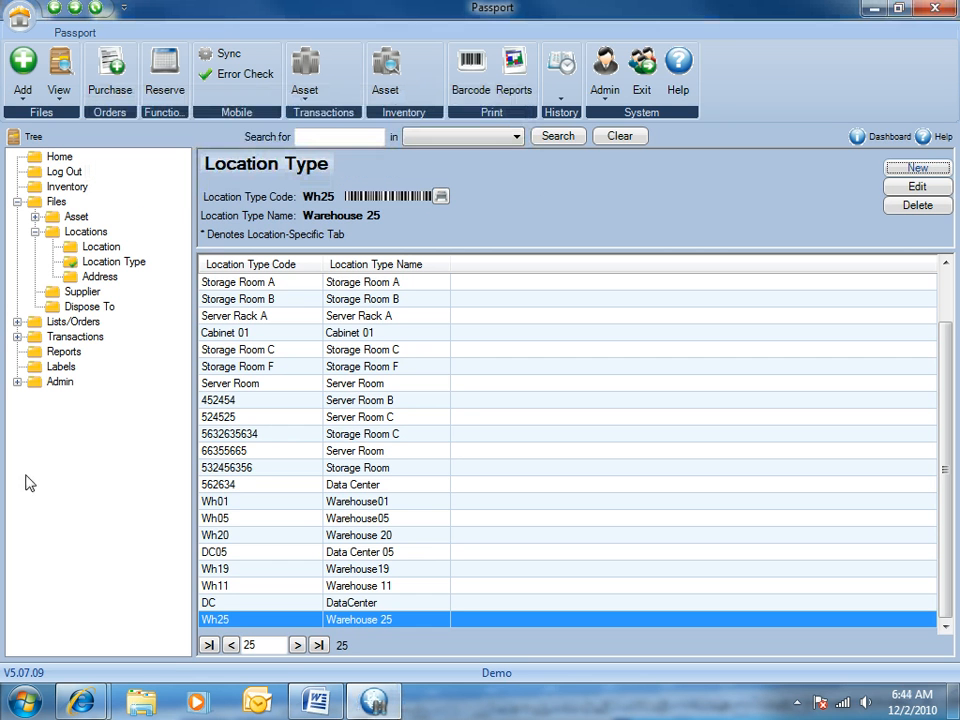
Step: Start a new location record with code DC CD and name Data Center DC
click(10, 20)
click(227, 314)
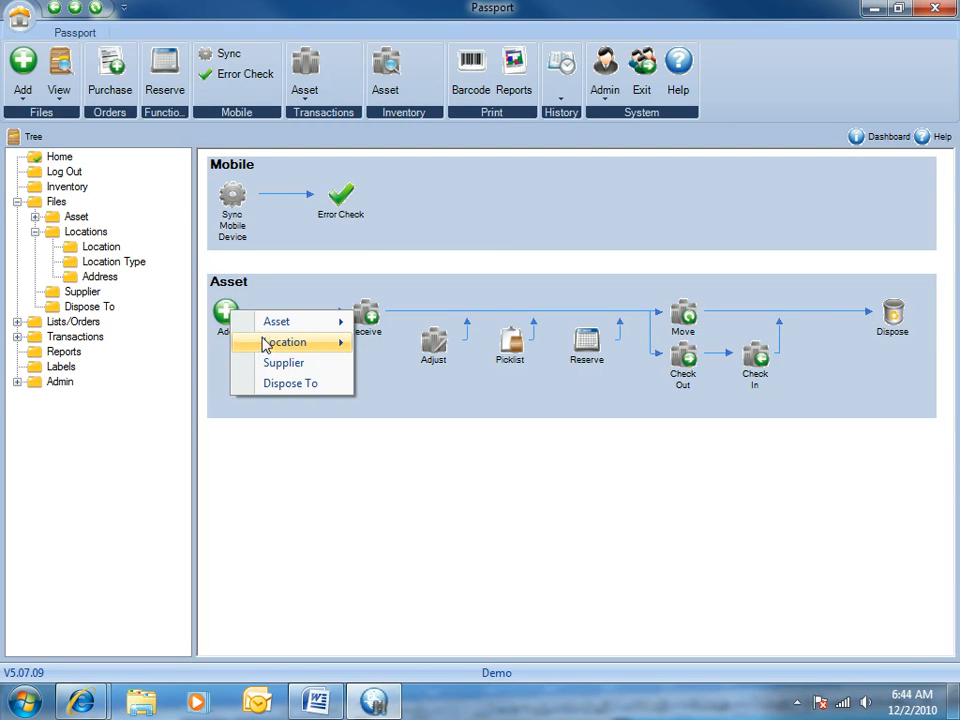
mouse_move(266, 345)
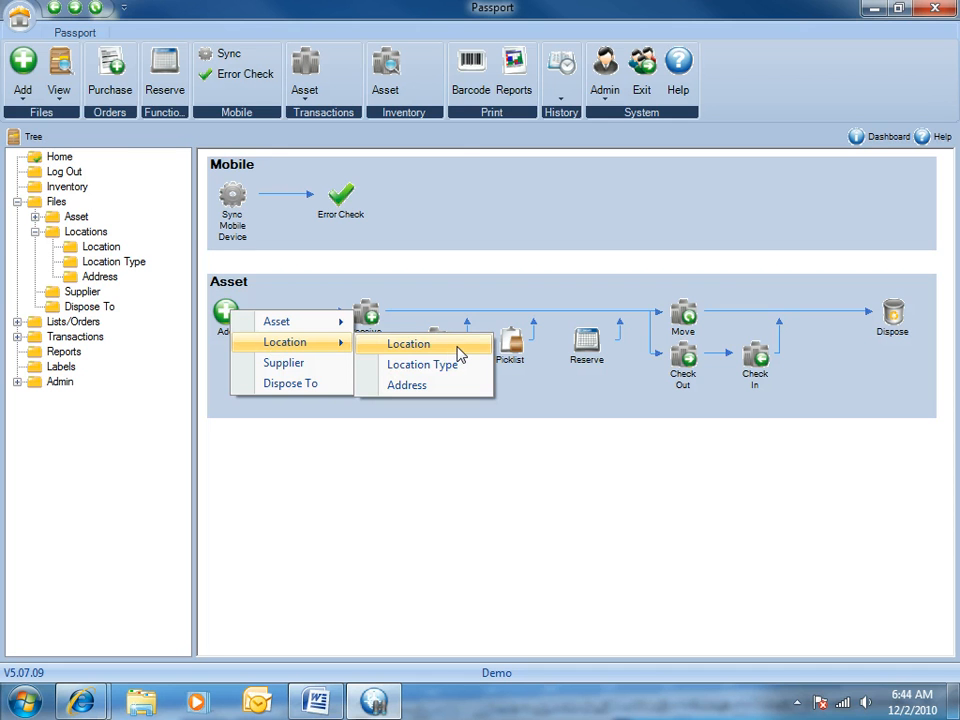
click(457, 352)
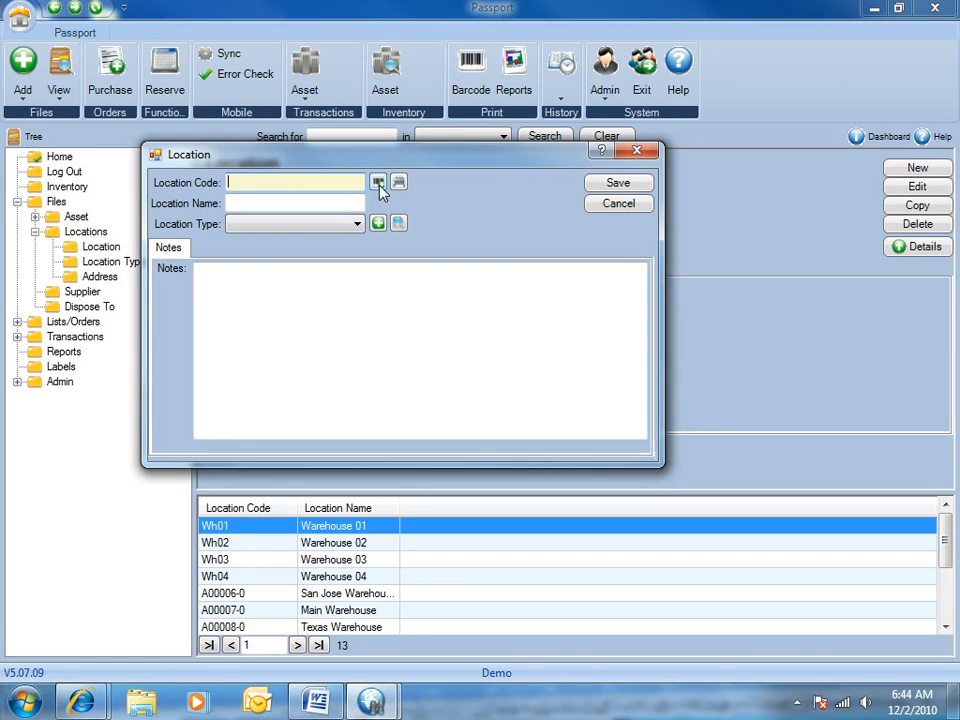
click(379, 185)
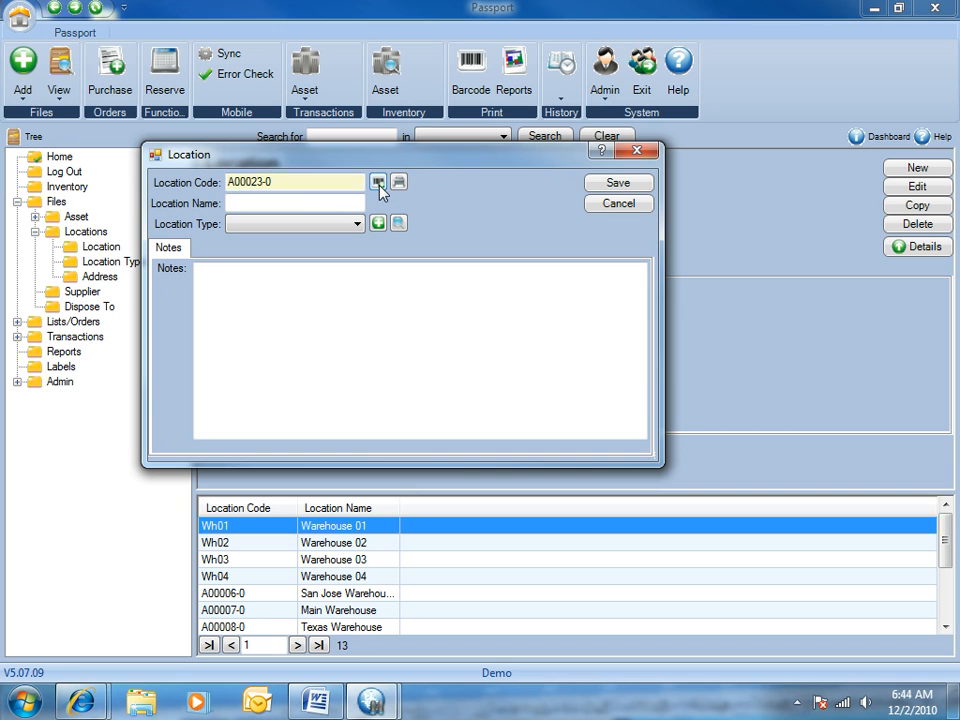
double_click(306, 180)
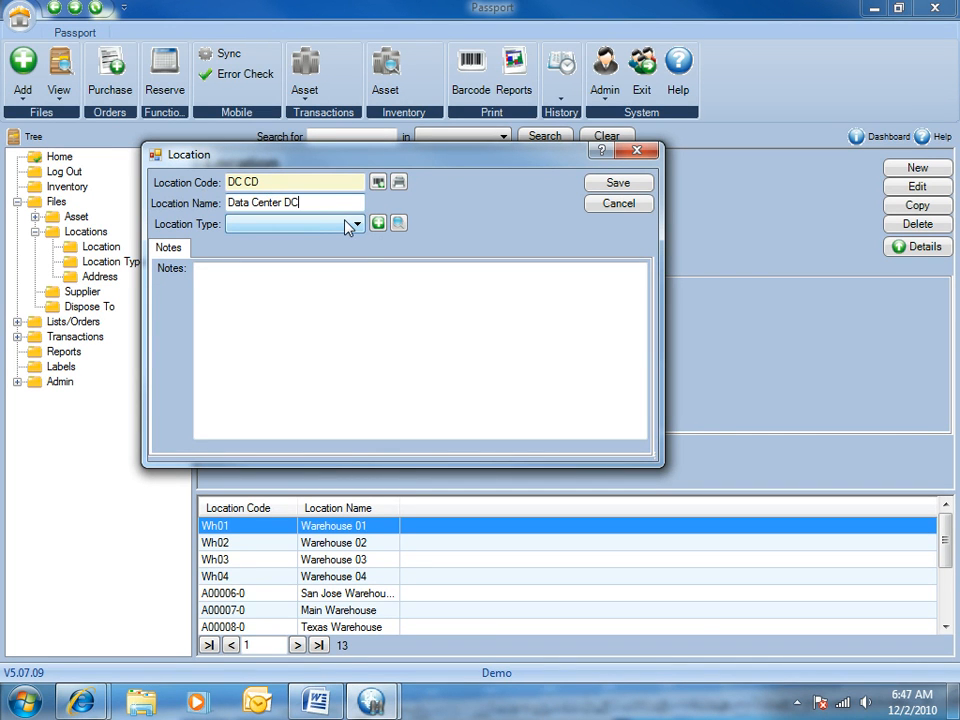
Step: Try the Moving location type and go through its vehicle make, model and color fields
click(354, 224)
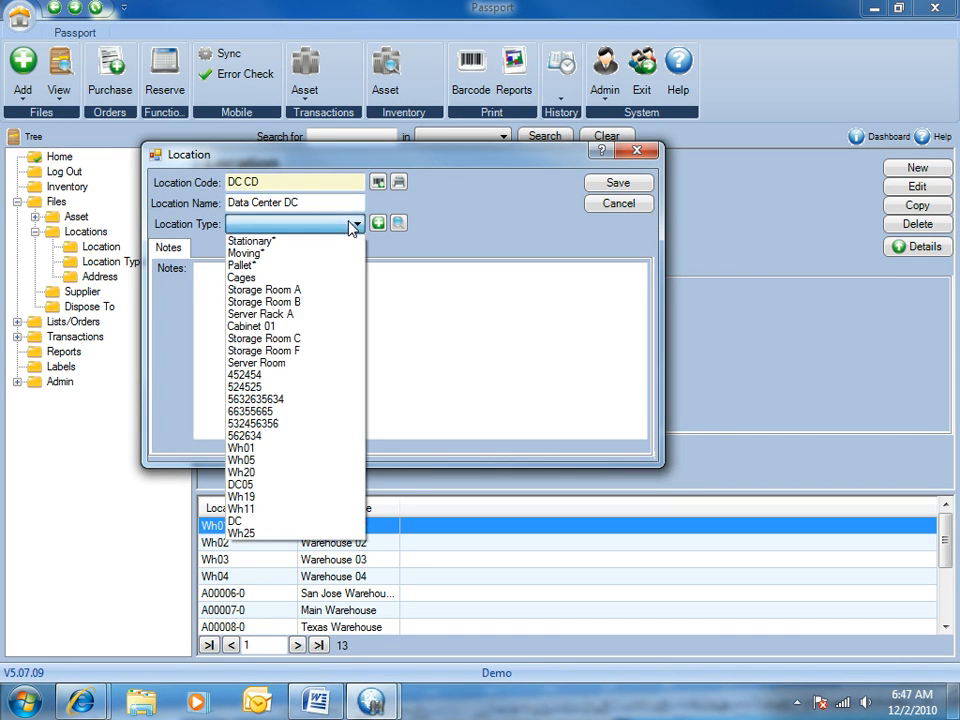
click(294, 254)
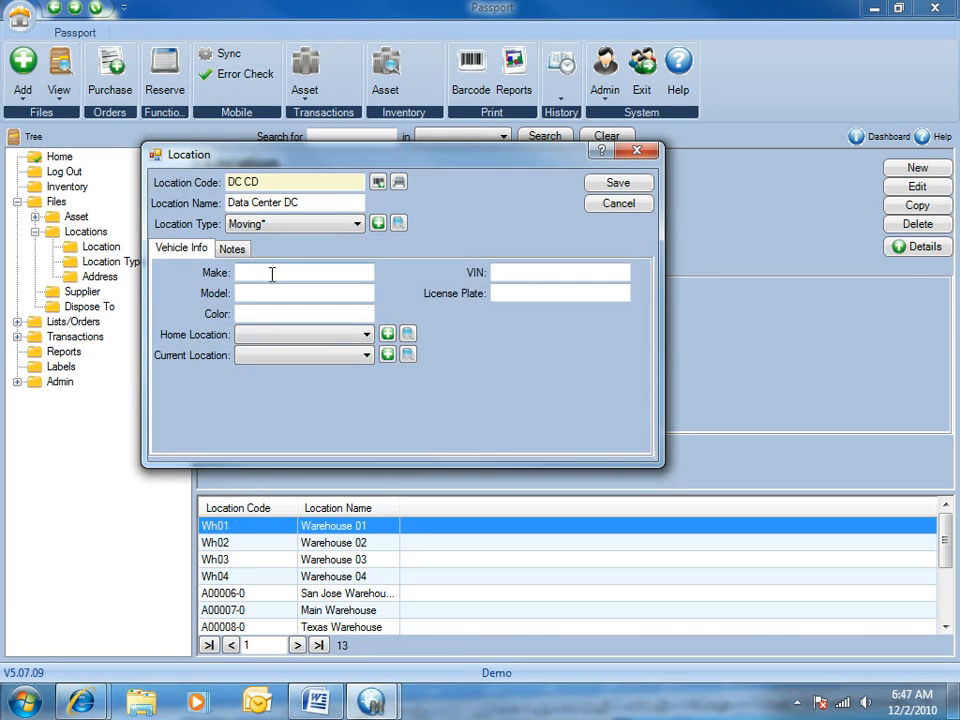
click(271, 272)
click(275, 292)
click(287, 313)
Step: Set the location type to Stationary and check the list of existing addresses for the location
click(337, 226)
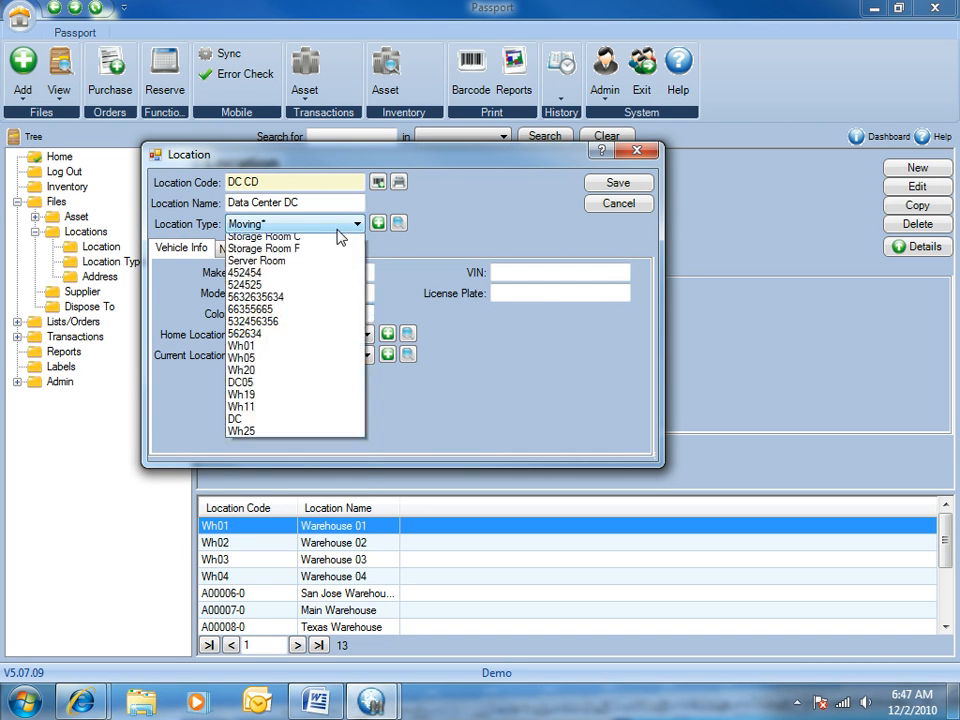
scroll(320, 300, up, 3)
click(327, 240)
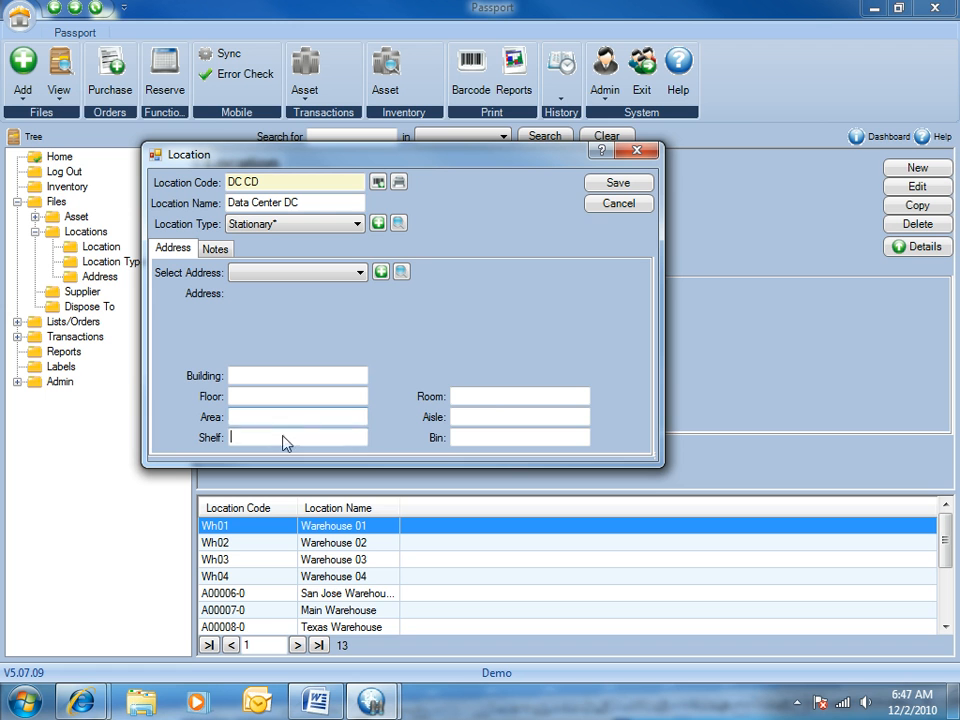
click(484, 399)
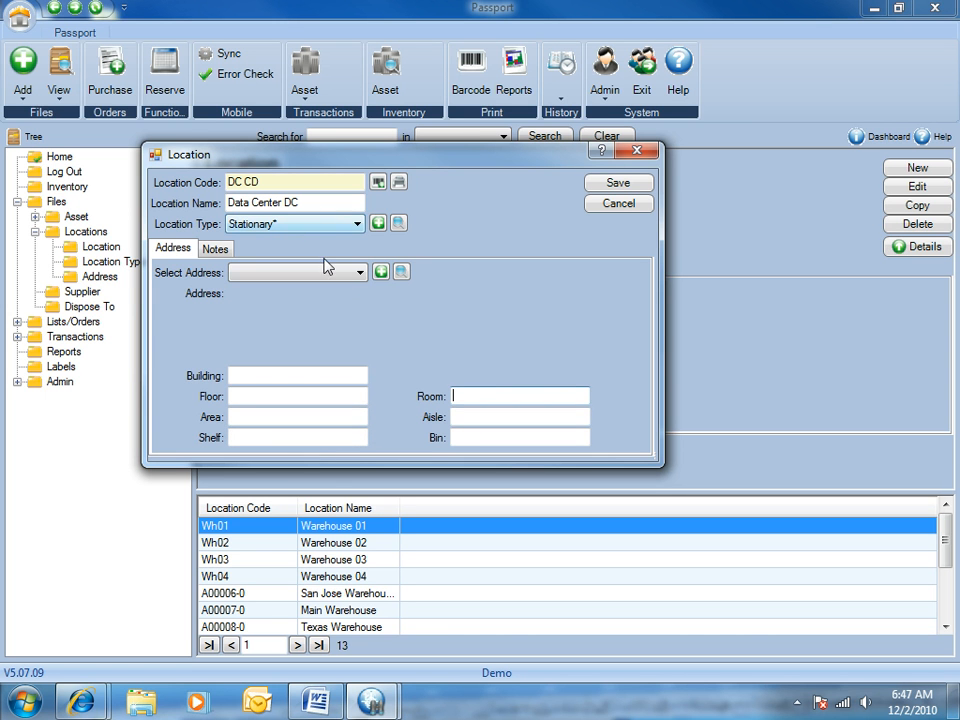
click(358, 274)
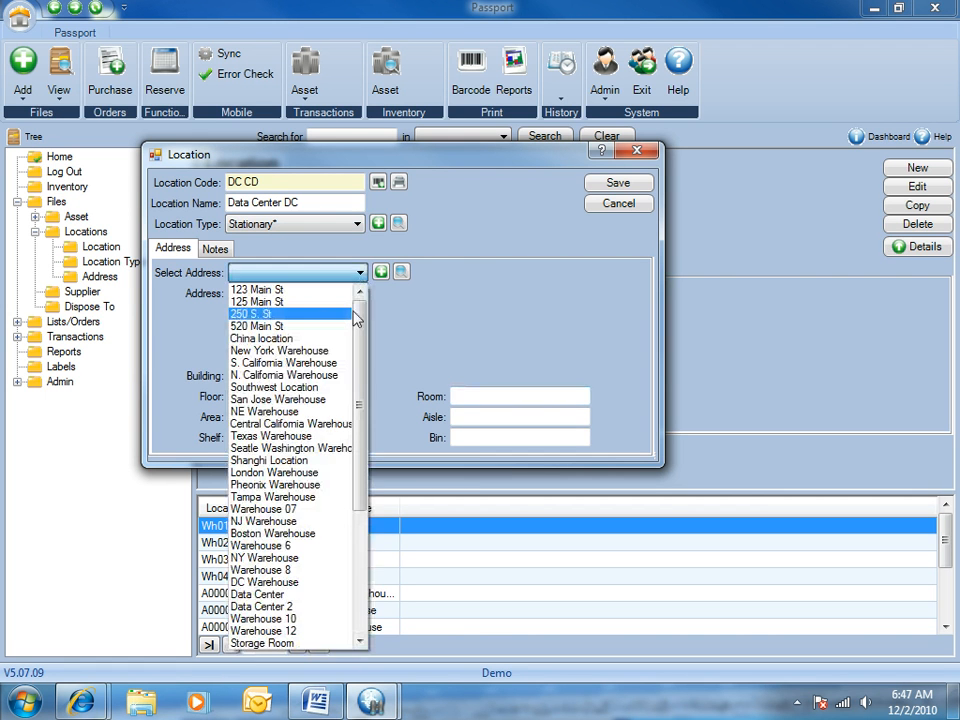
click(435, 291)
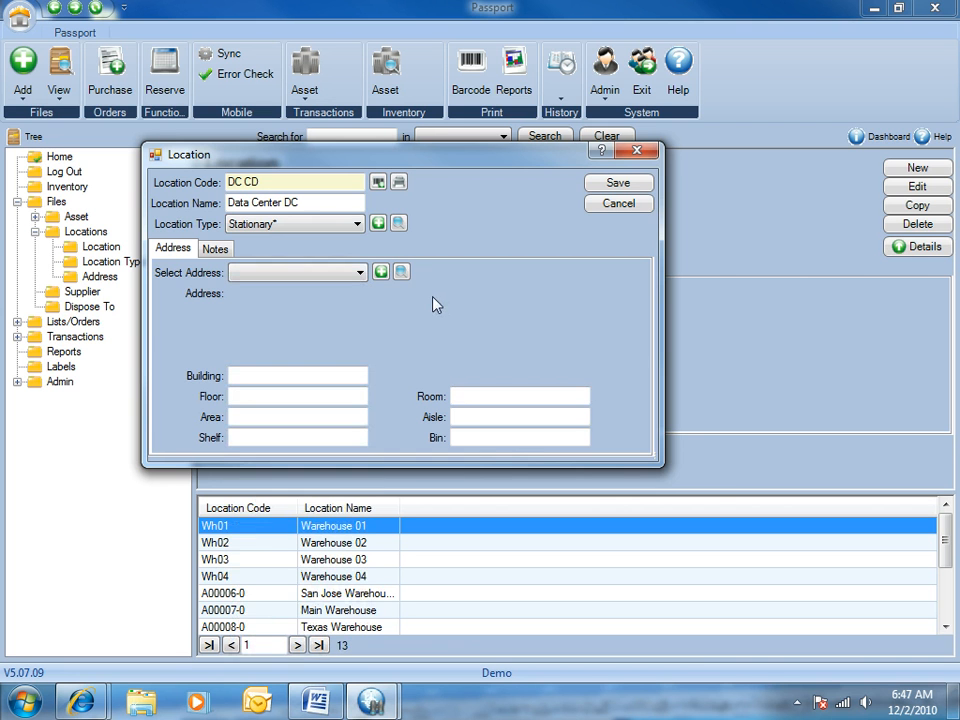
Step: Create an address named Washington DC with its street, city, state and zip for the location, and save the location
click(381, 273)
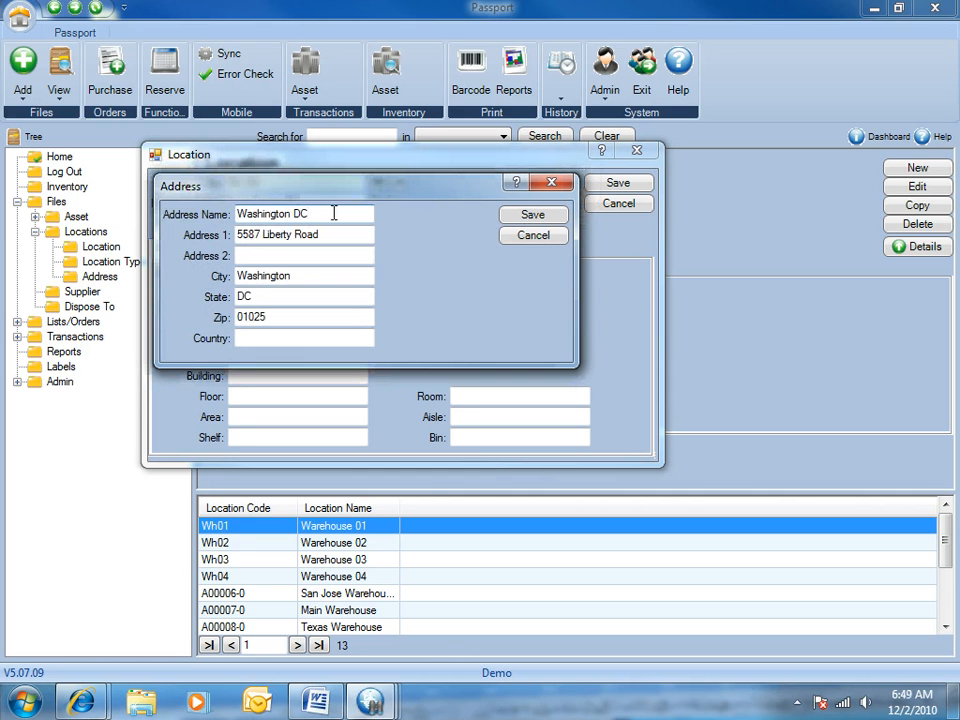
click(540, 214)
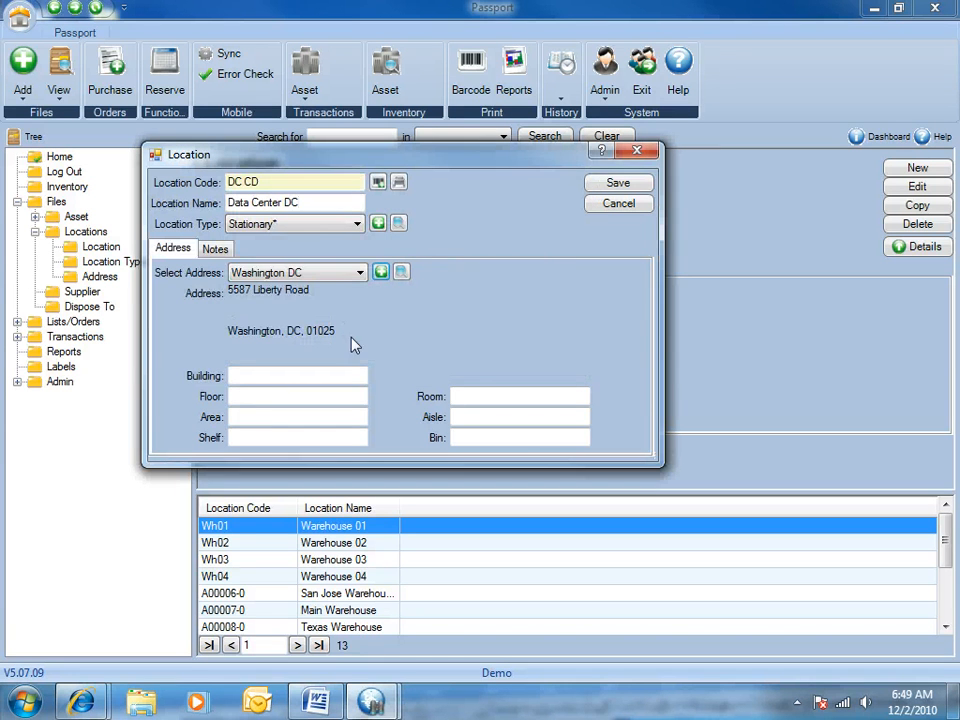
drag(364, 328, 189, 318)
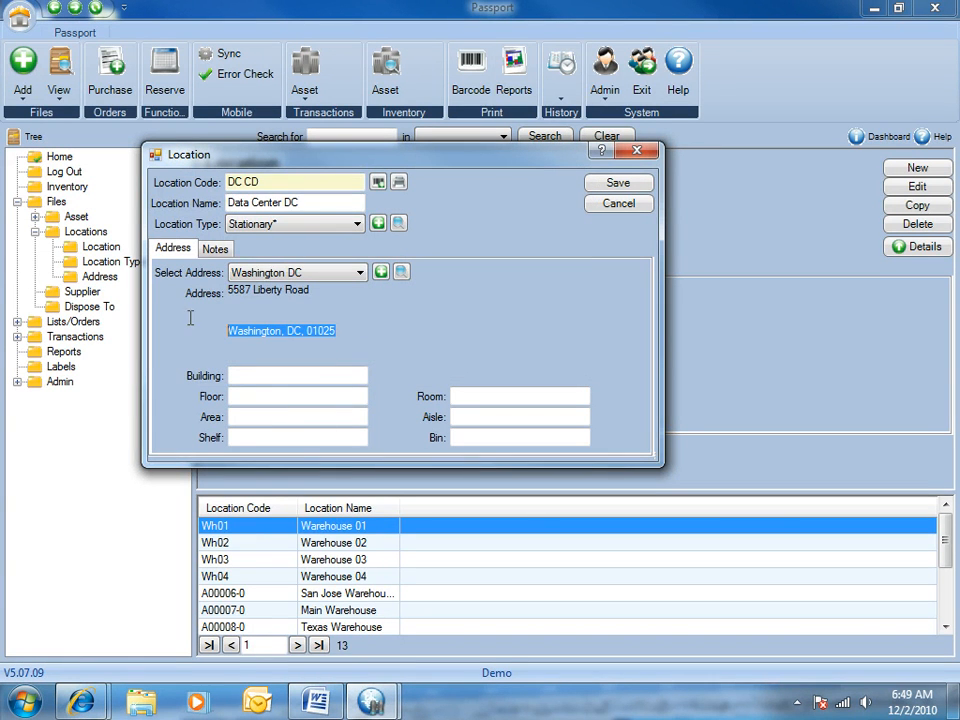
click(358, 274)
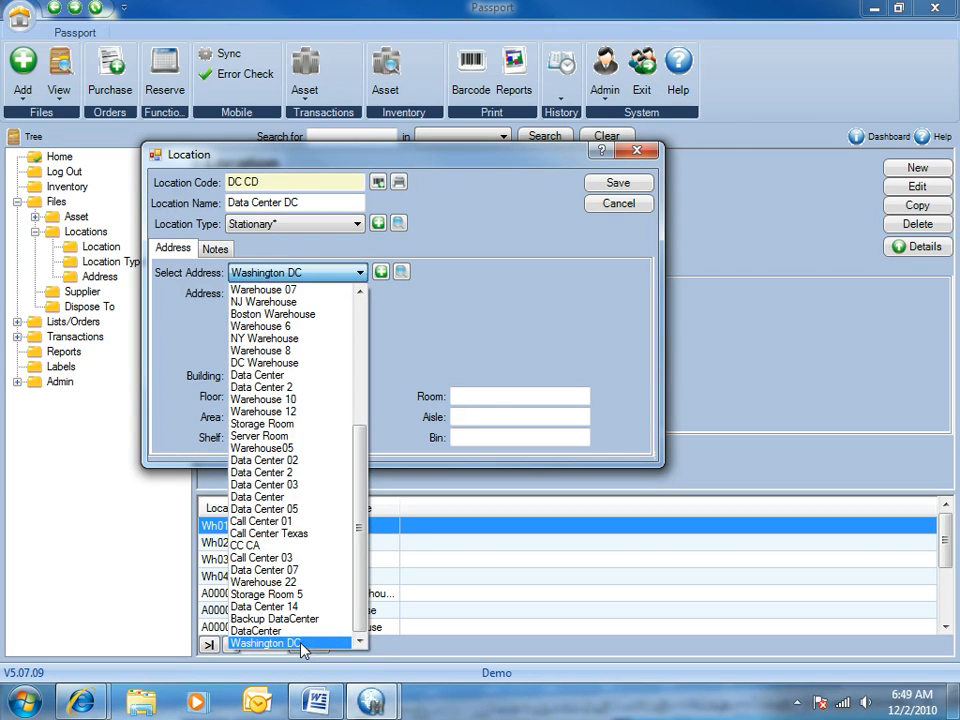
click(446, 570)
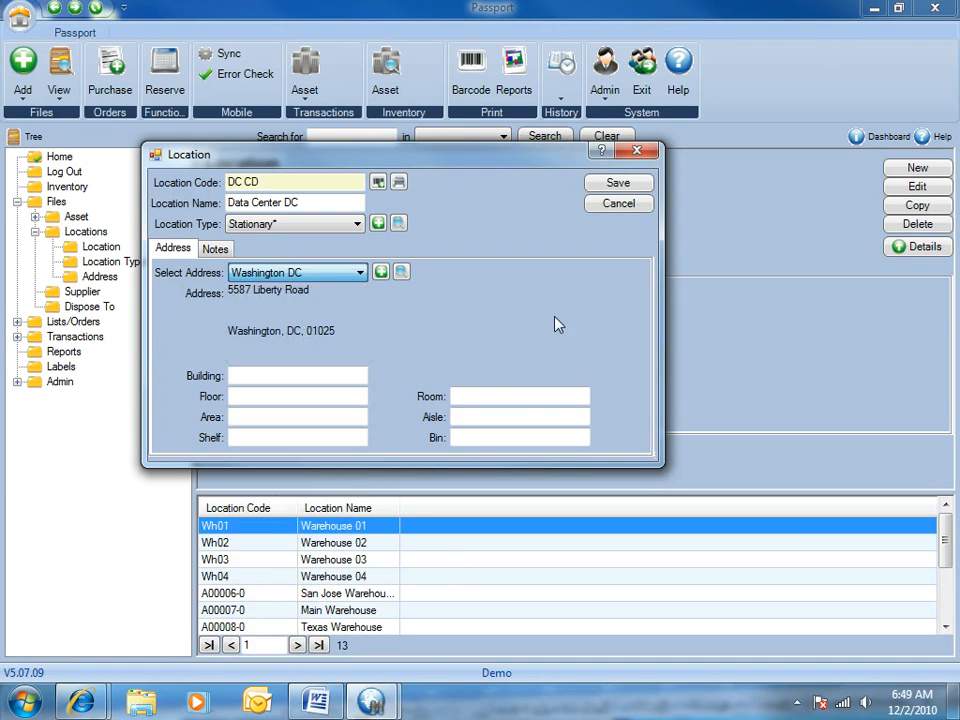
click(616, 186)
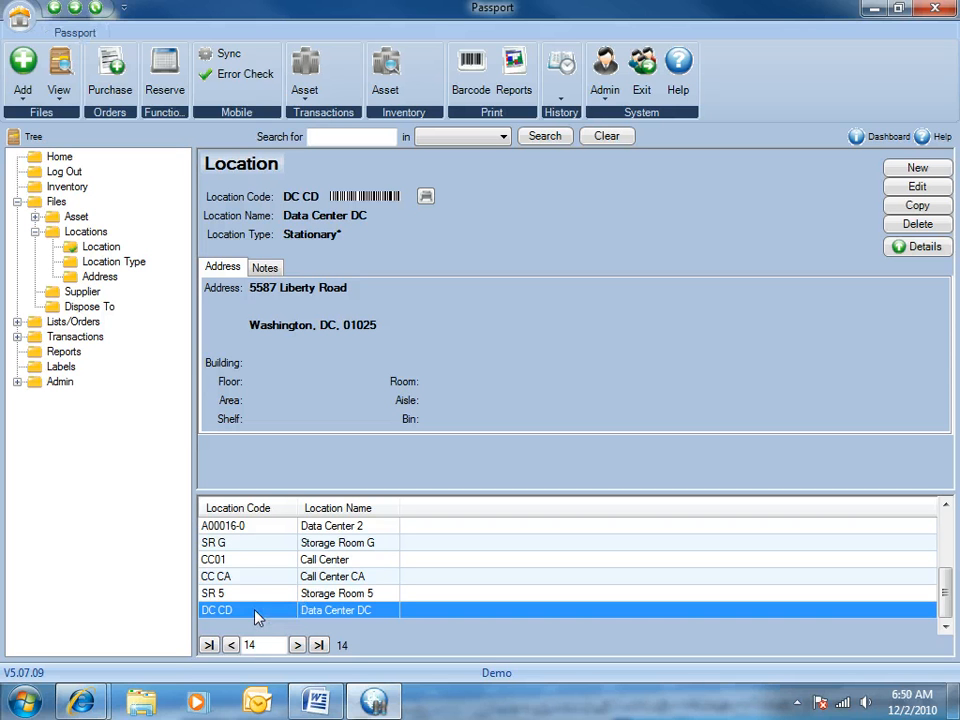
Step: Open the Data Center DC location for editing to examine its address and user-defined fields, and cancel the edit
click(918, 170)
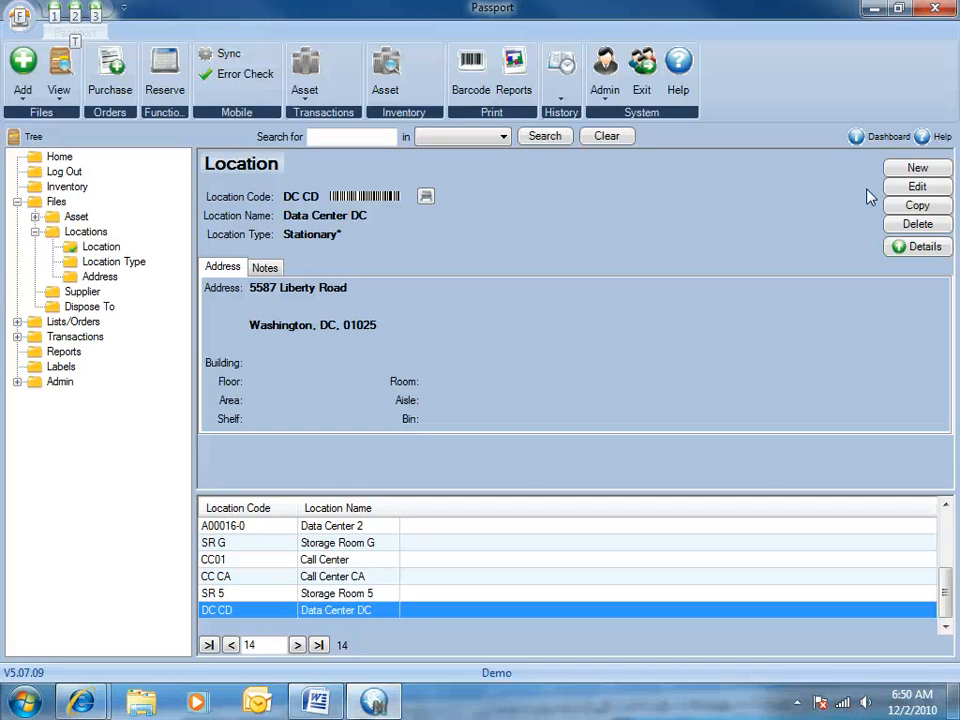
click(920, 187)
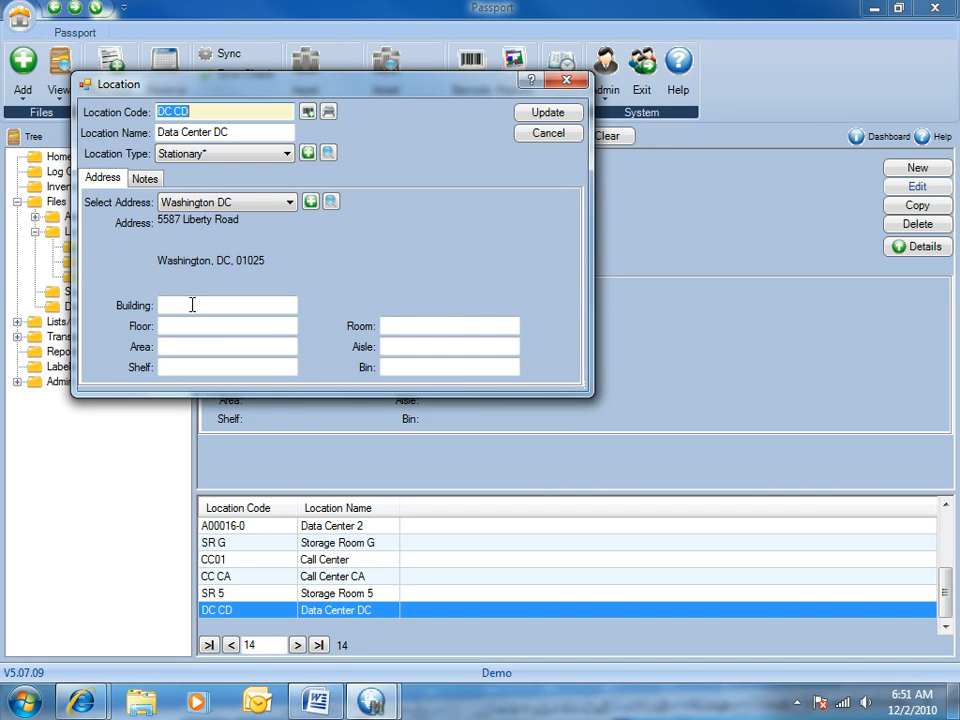
click(540, 136)
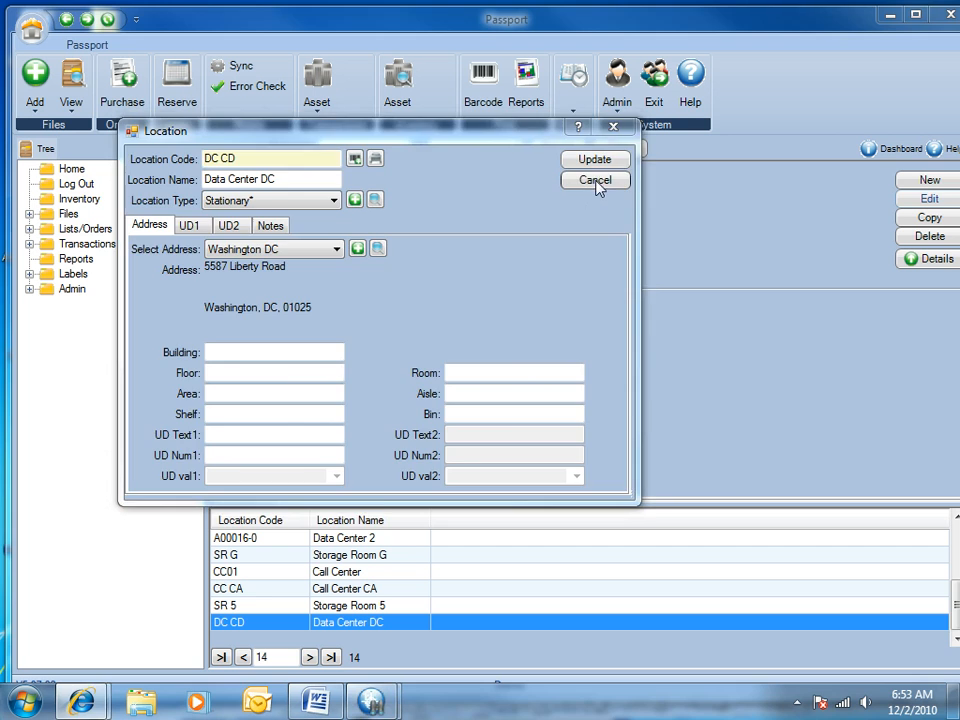
click(596, 185)
Step: Open the Field Control settings and search the Current Text column for the UD Text1 field
click(31, 290)
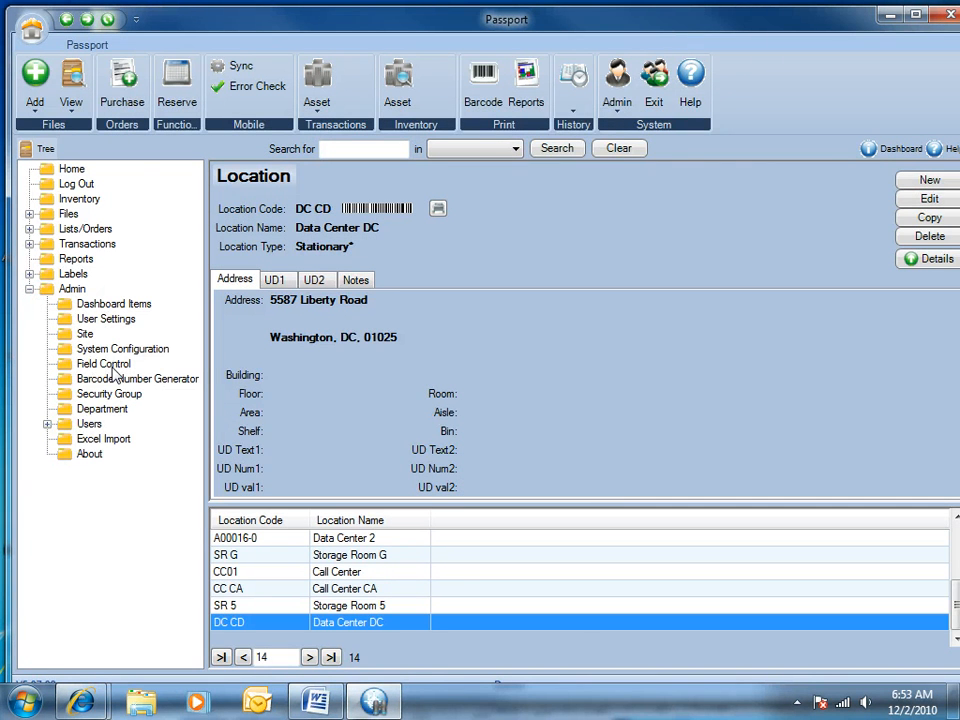
click(624, 106)
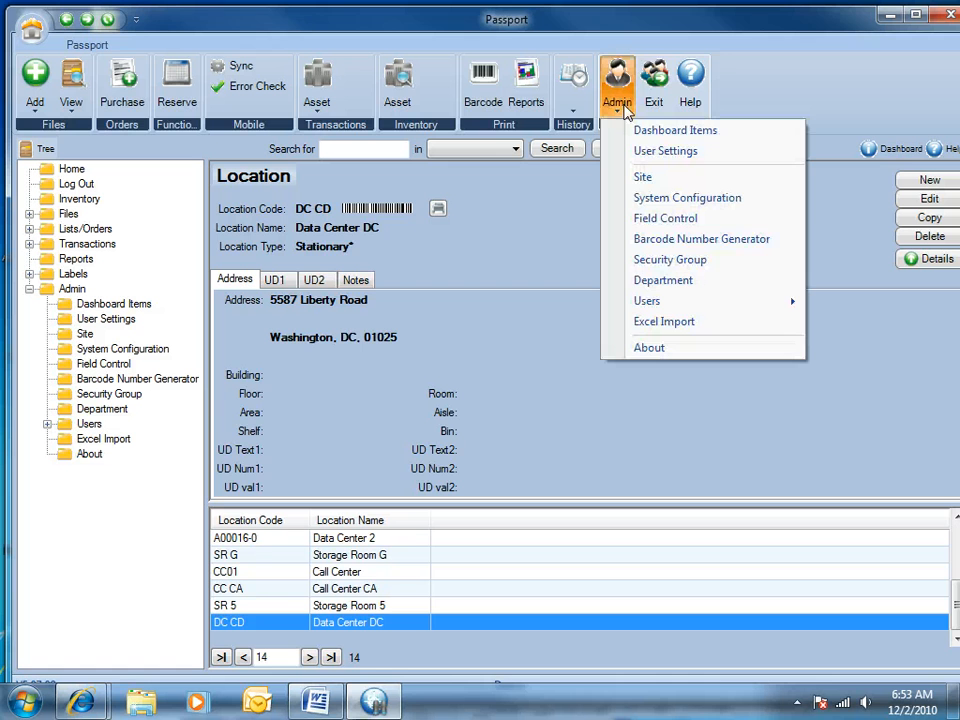
click(649, 216)
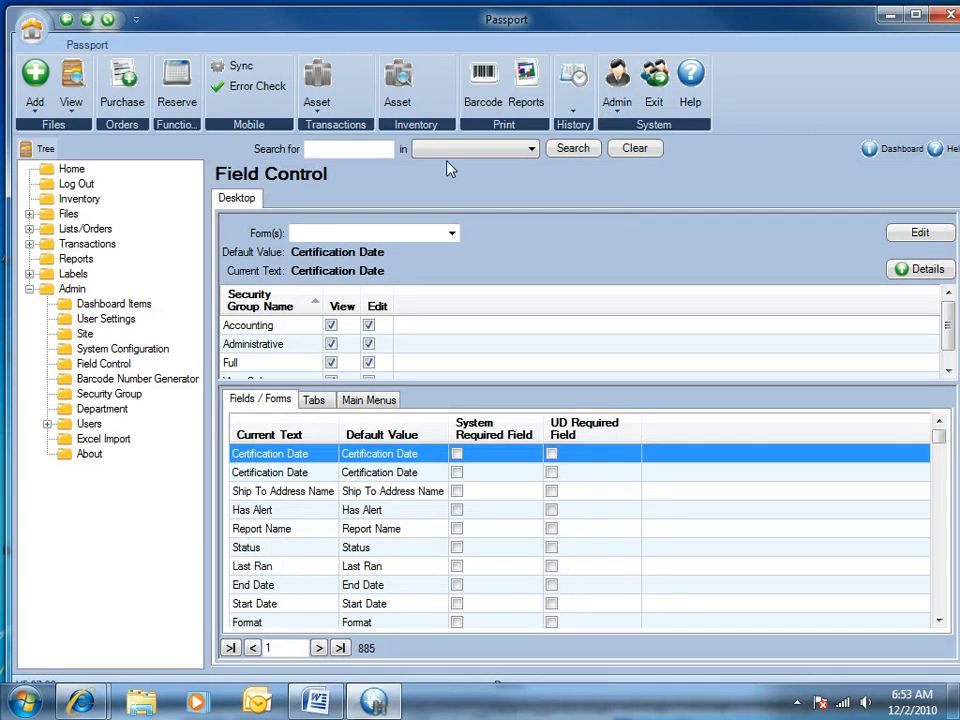
click(377, 151)
text(UD Text1)
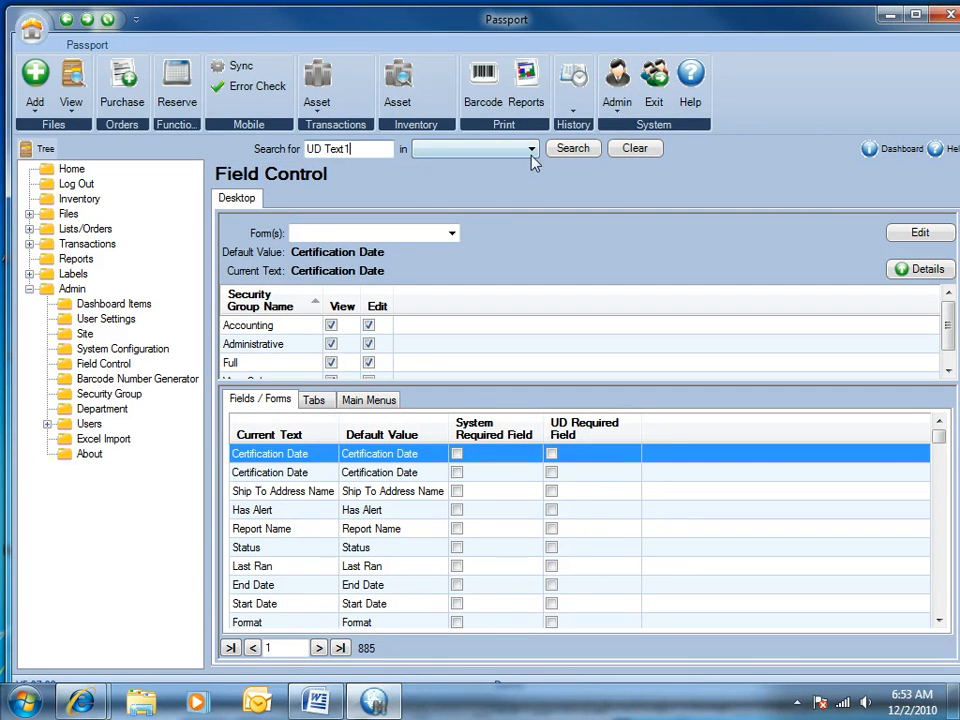
click(522, 152)
click(508, 166)
click(568, 150)
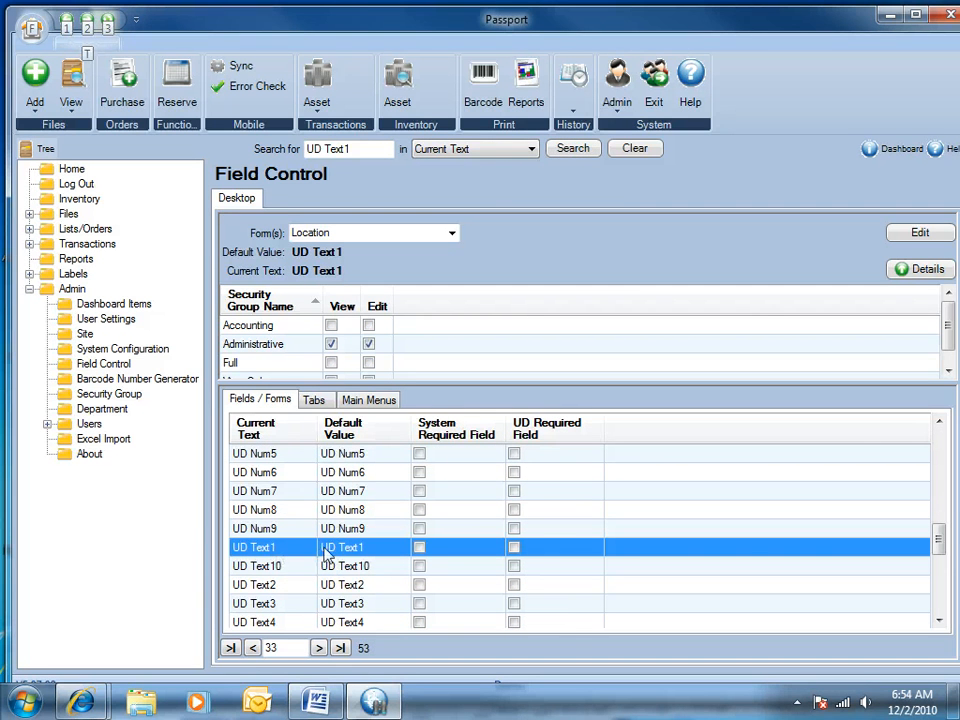
Step: Rename the Location form's UD Text1 field to Cabinet #, grant all security groups view and edit rights, and save the change
click(920, 232)
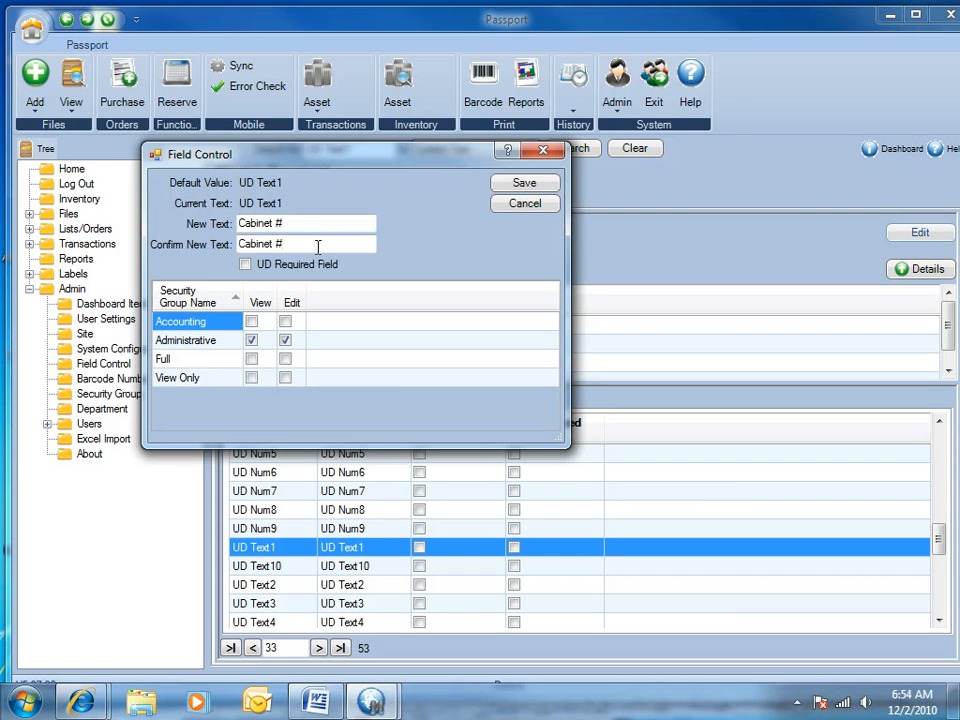
click(251, 321)
click(287, 320)
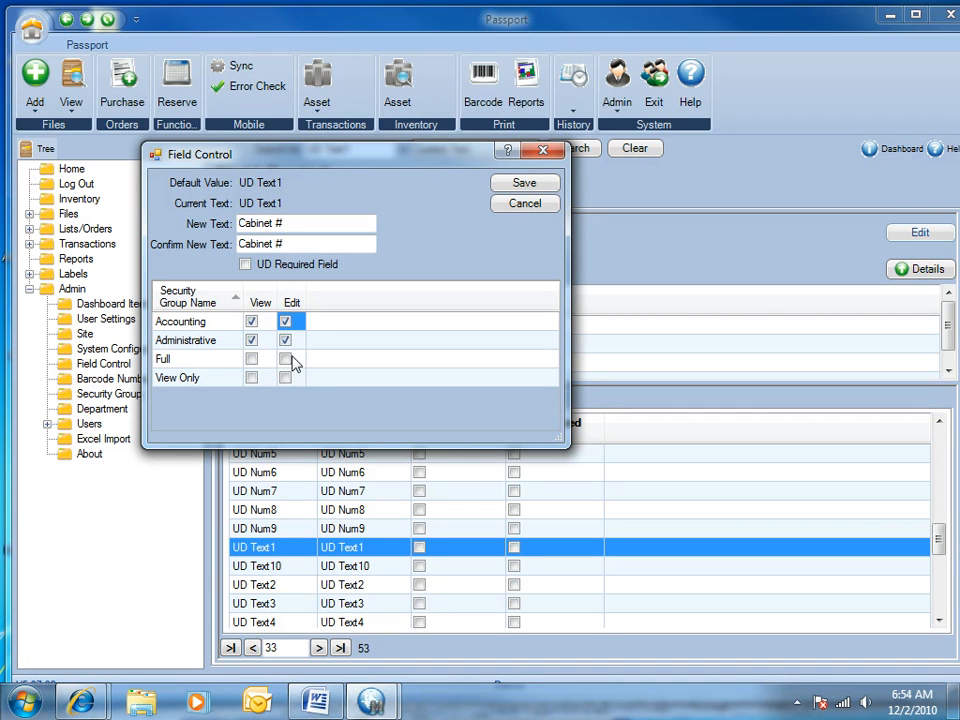
click(290, 360)
click(252, 360)
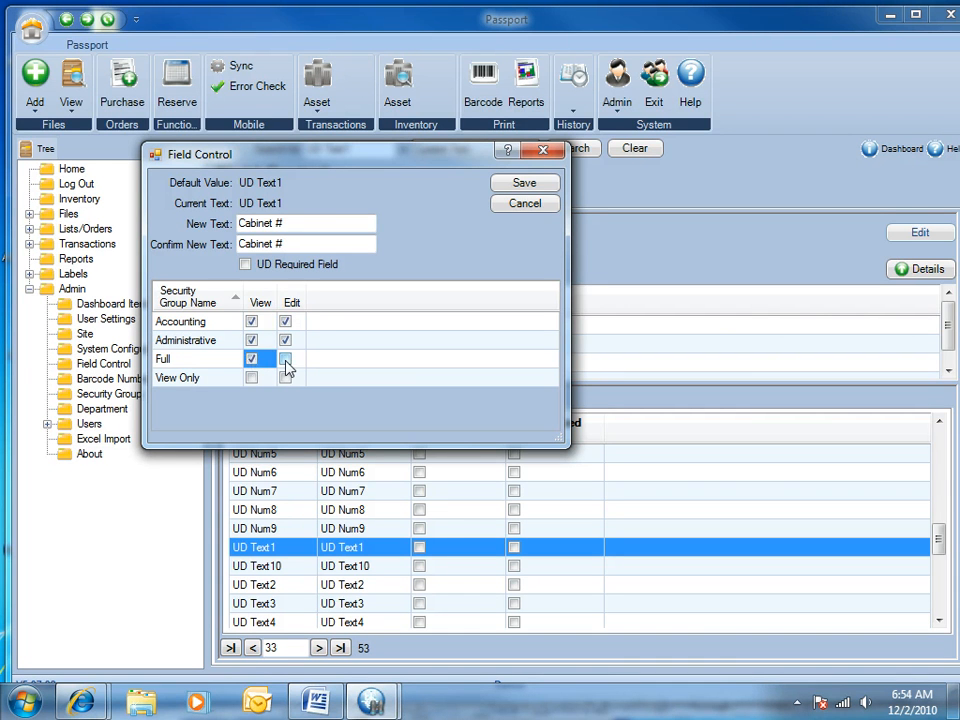
click(286, 362)
click(286, 379)
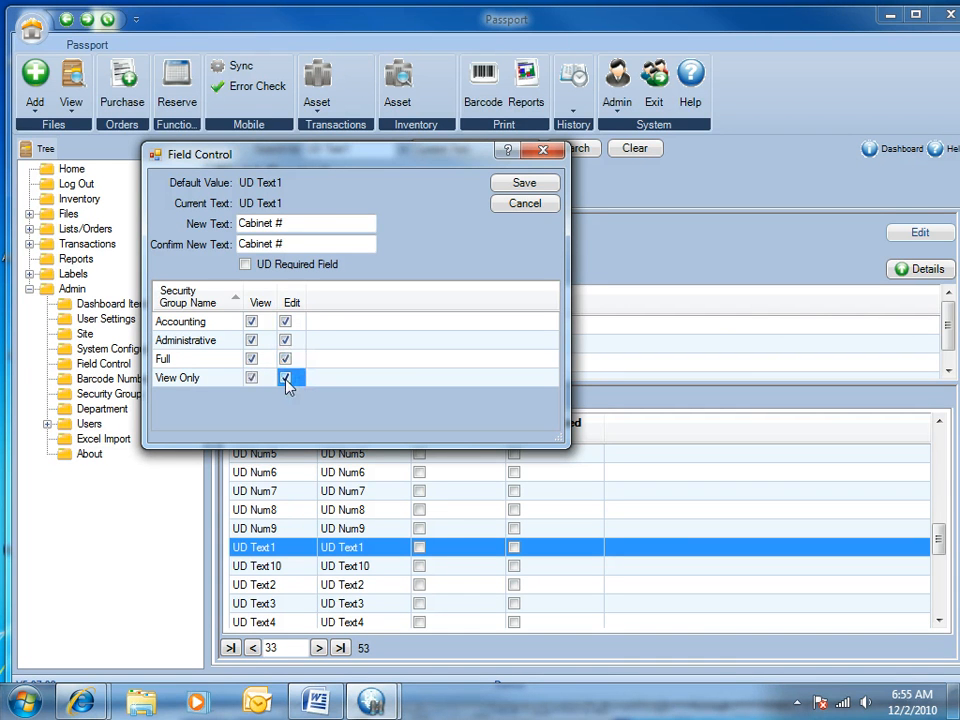
click(524, 183)
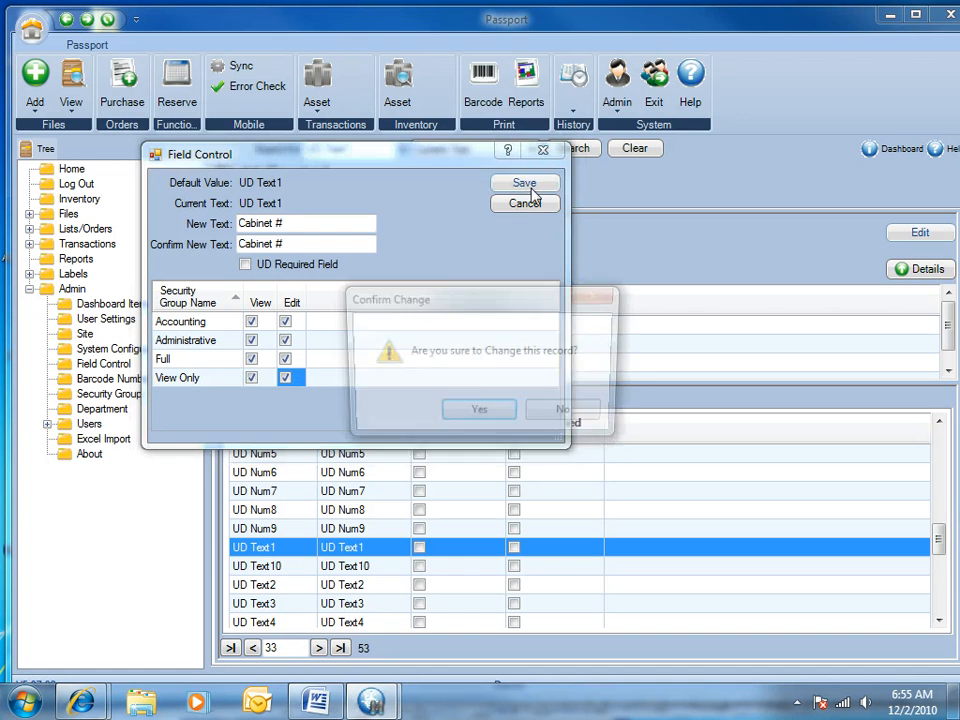
click(480, 415)
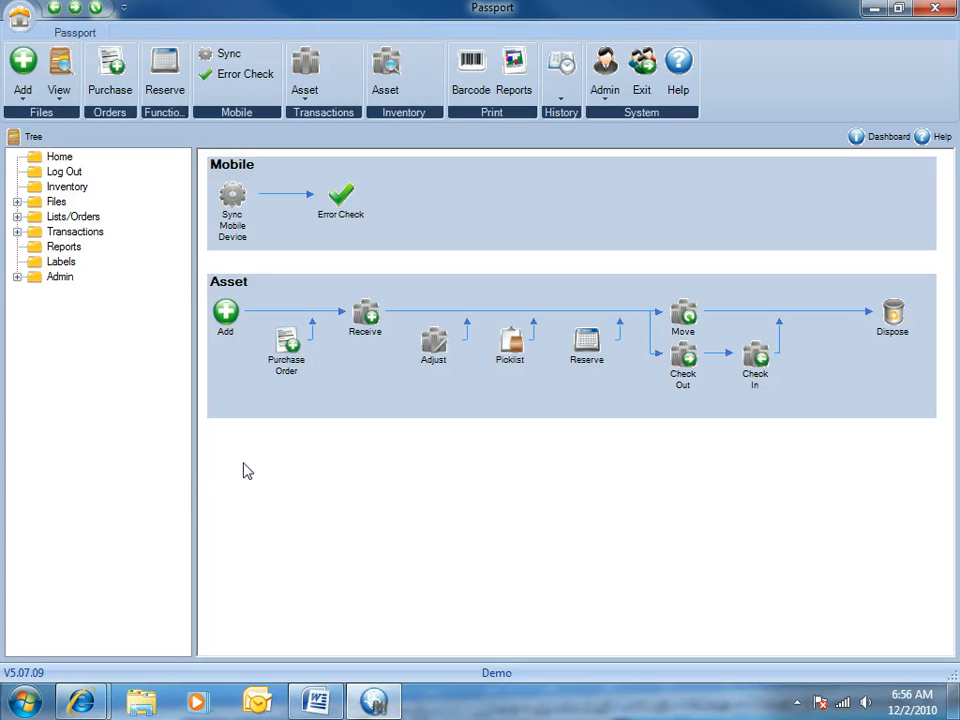
Step: Start a new location of type Stationary and check the Cabinet # field among its address details
click(226, 314)
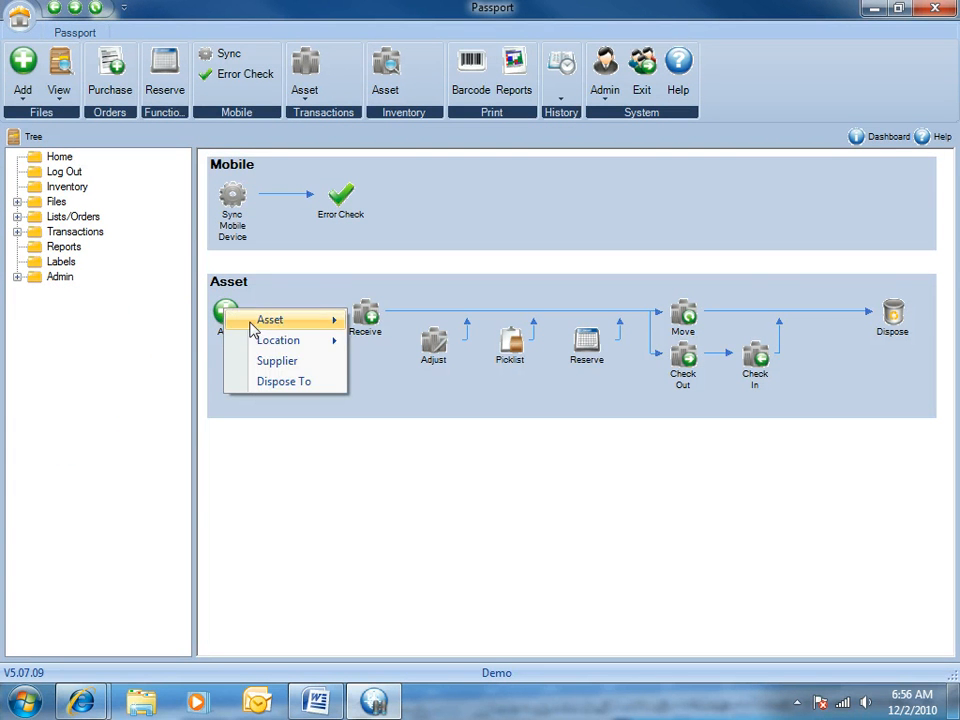
mouse_move(265, 342)
click(415, 347)
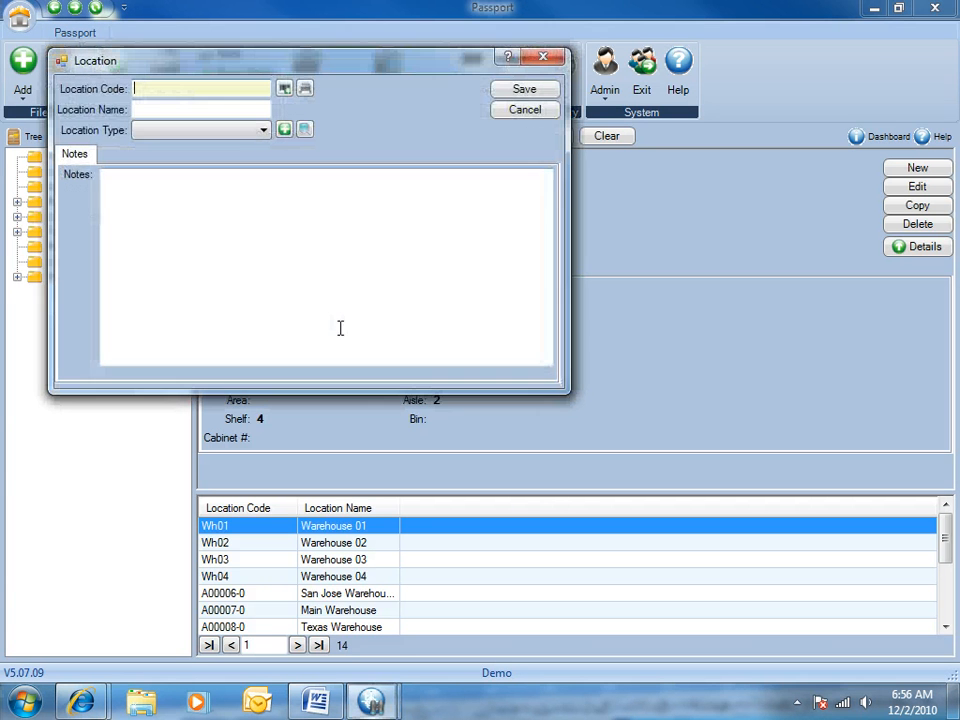
click(264, 130)
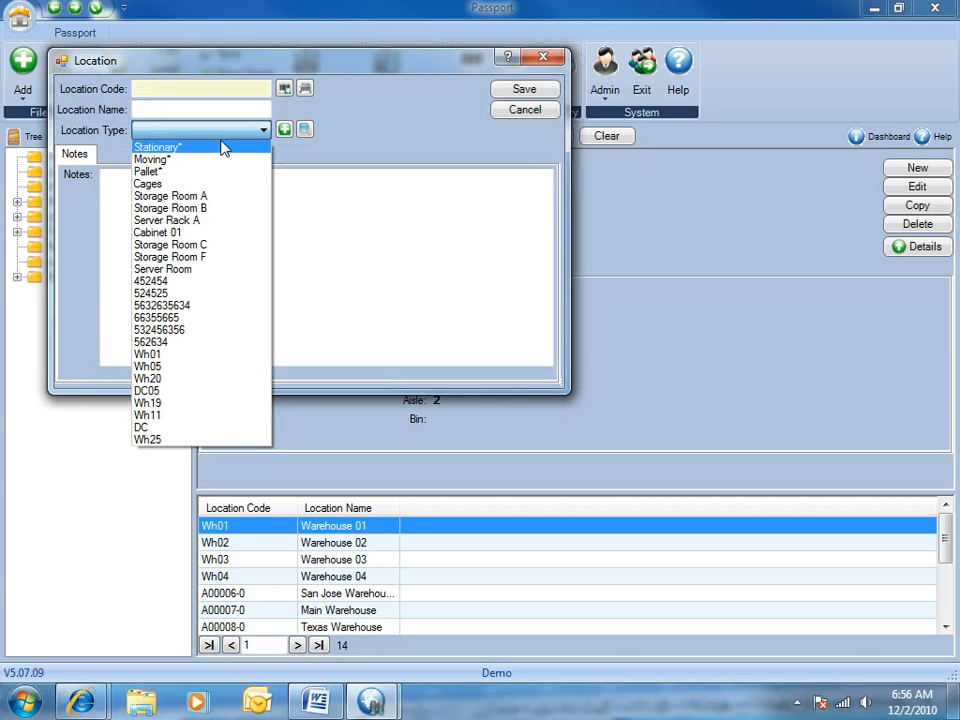
click(190, 148)
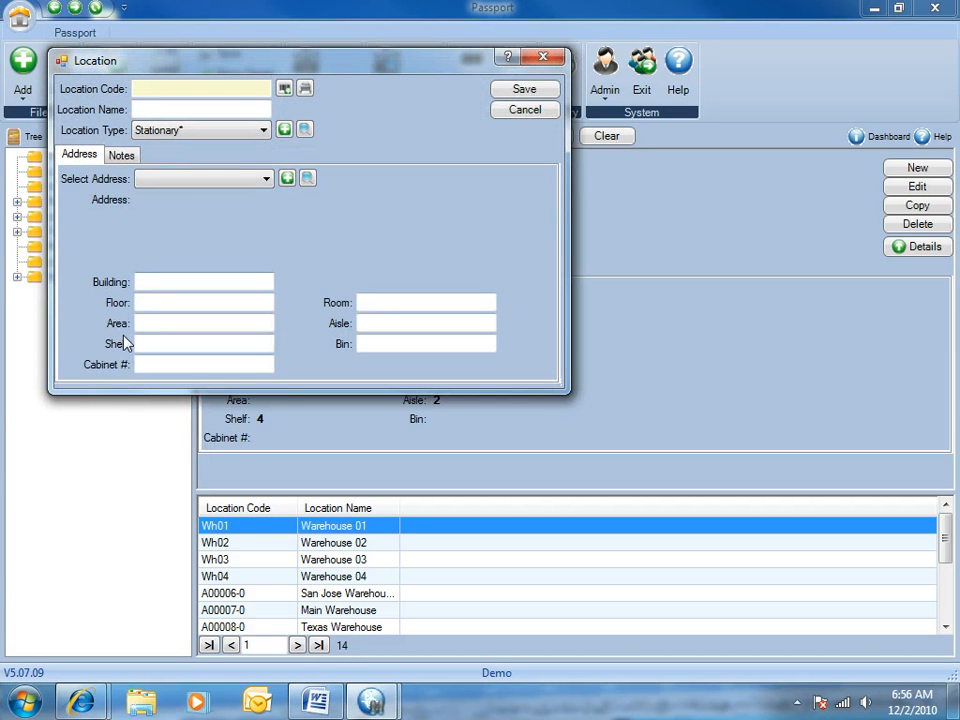
click(175, 364)
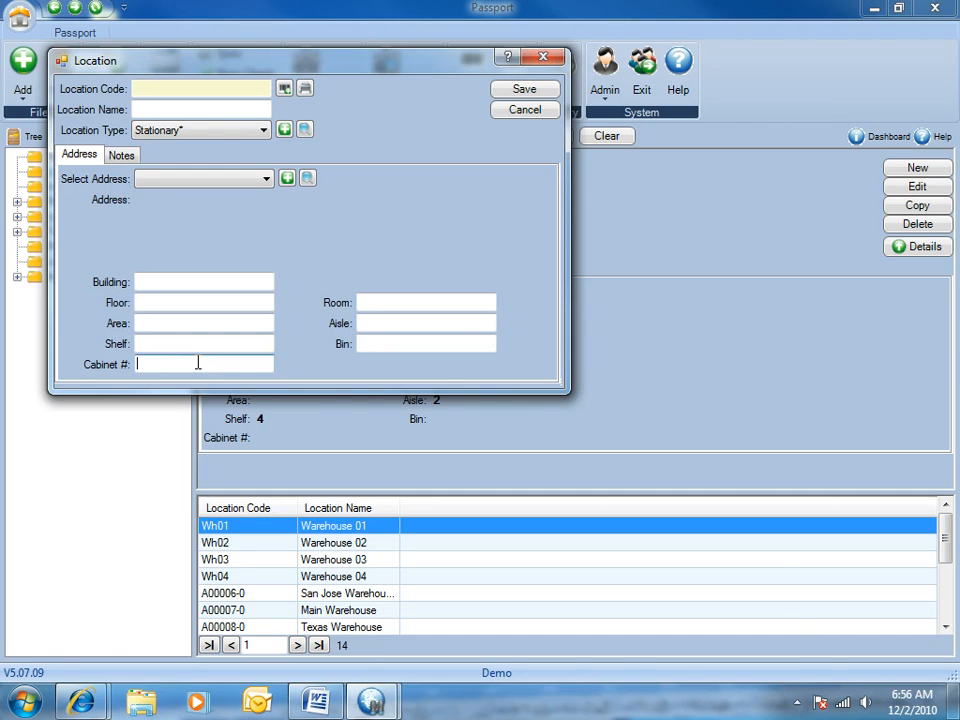